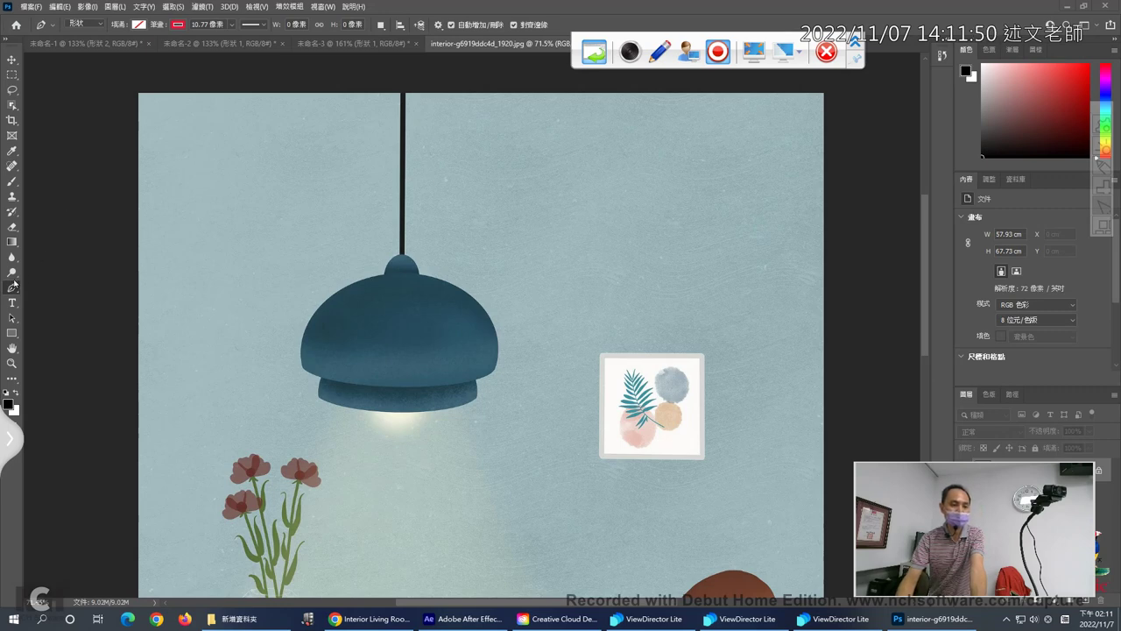
- Keep the Pen tool's drawing mode set to Shape in the options bar
left_click(100, 23)
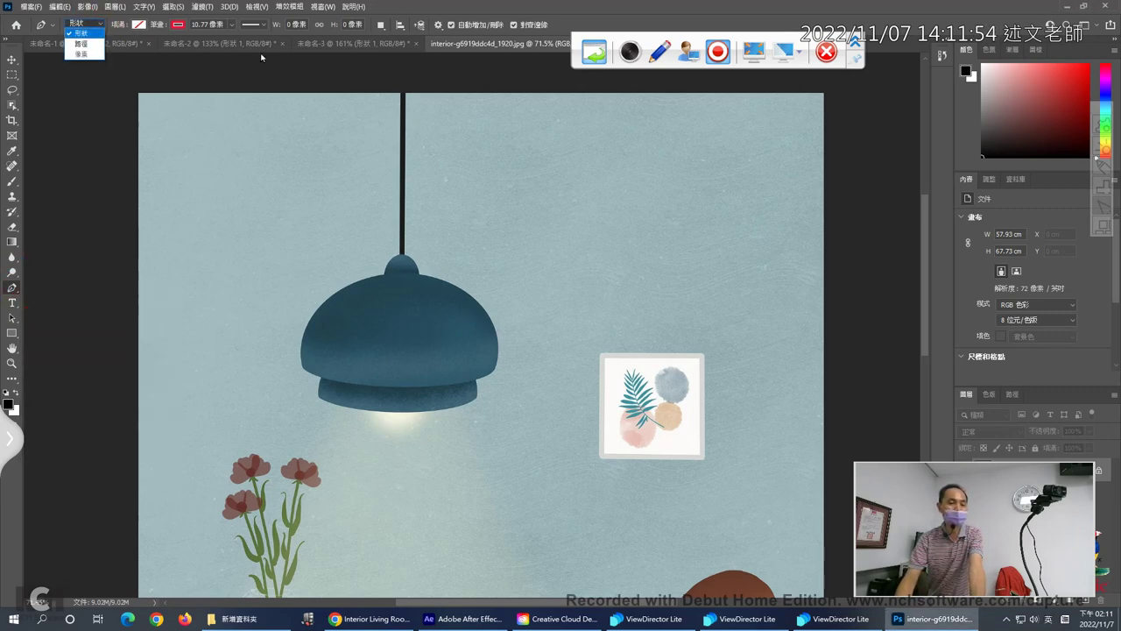
left_click(429, 203)
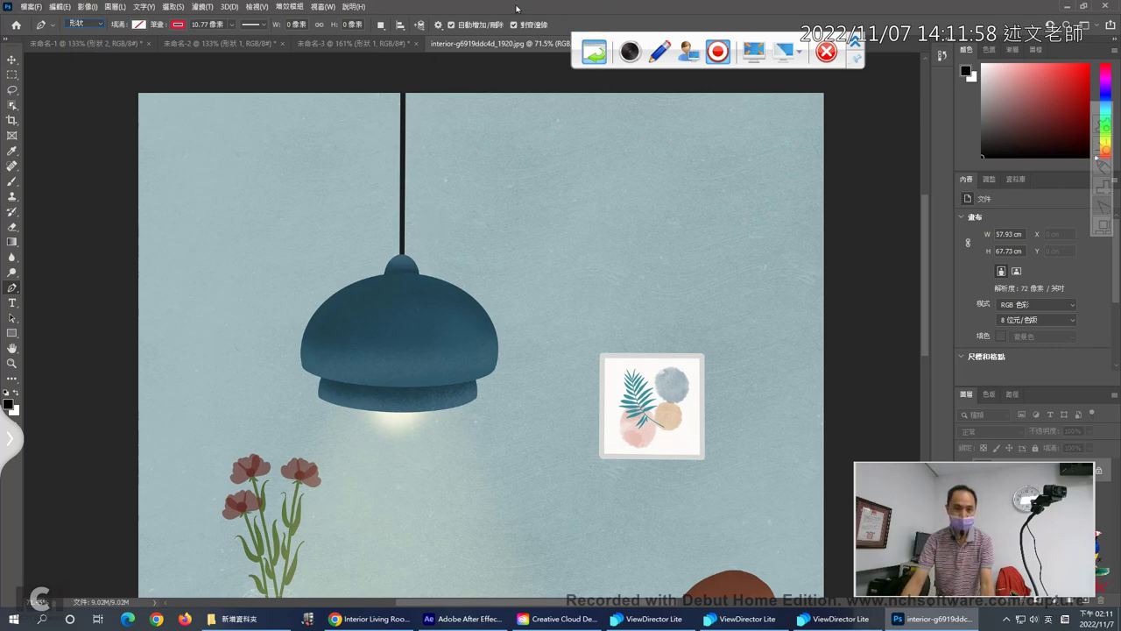
- Draw a straight shape path from the cord's top down to the knob
left_click(488, 73)
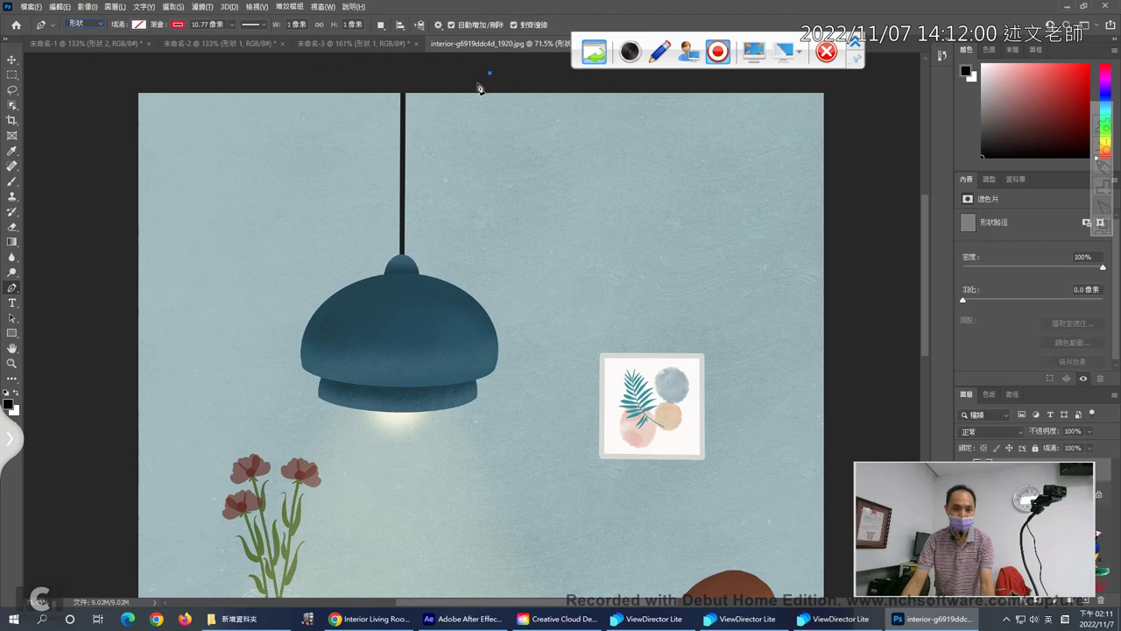
scroll(481, 109, "up", 3)
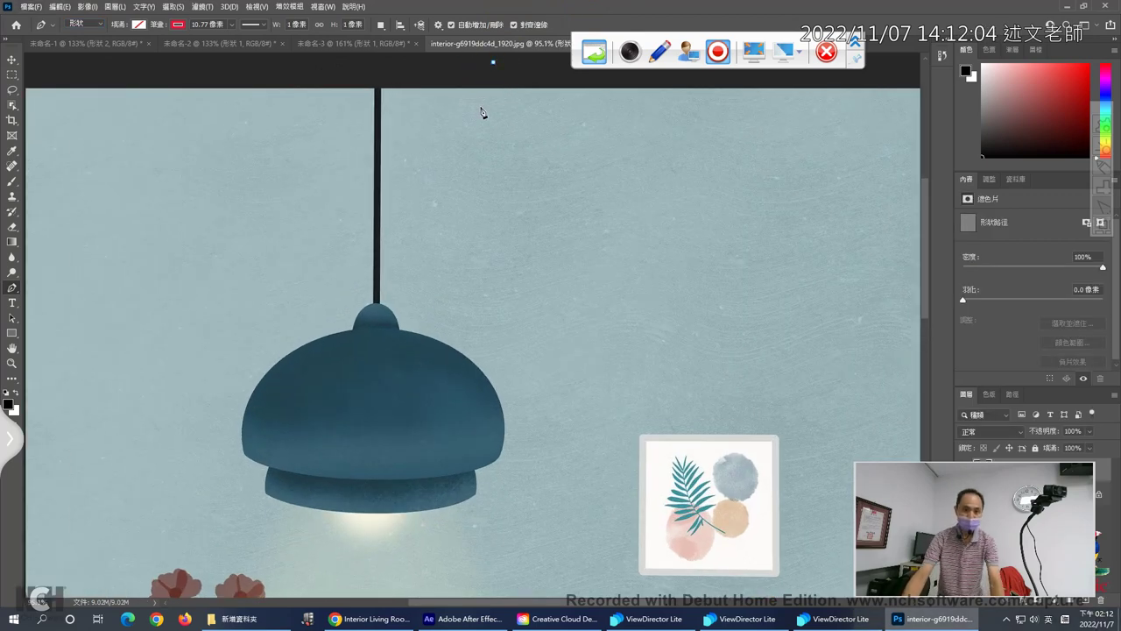
left_click(380, 88)
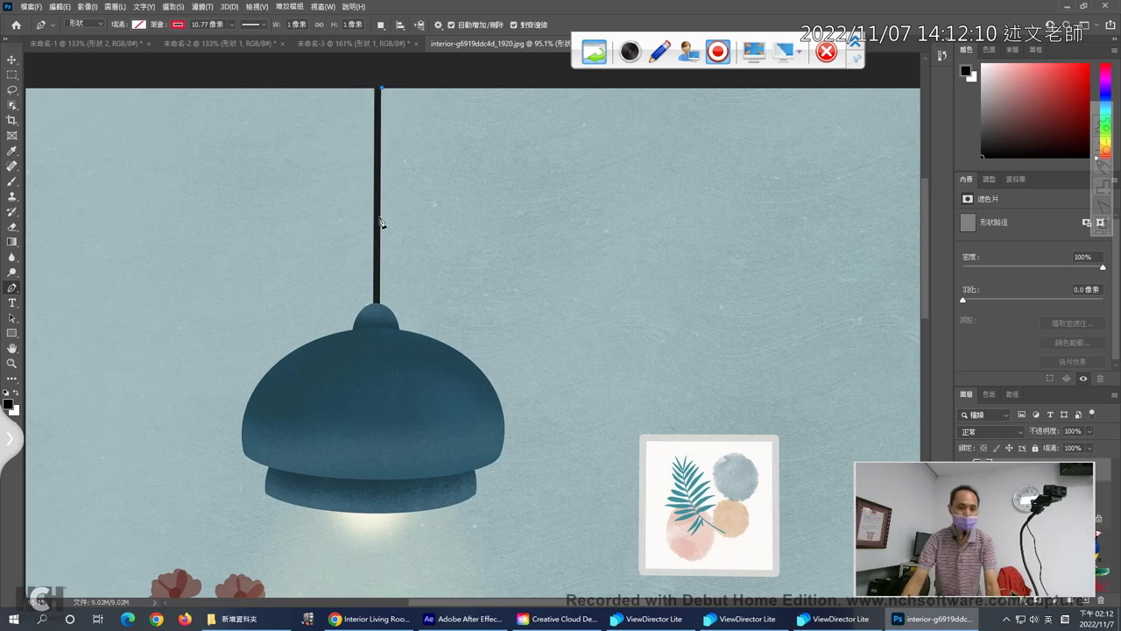
scroll(382, 306, "up", 2)
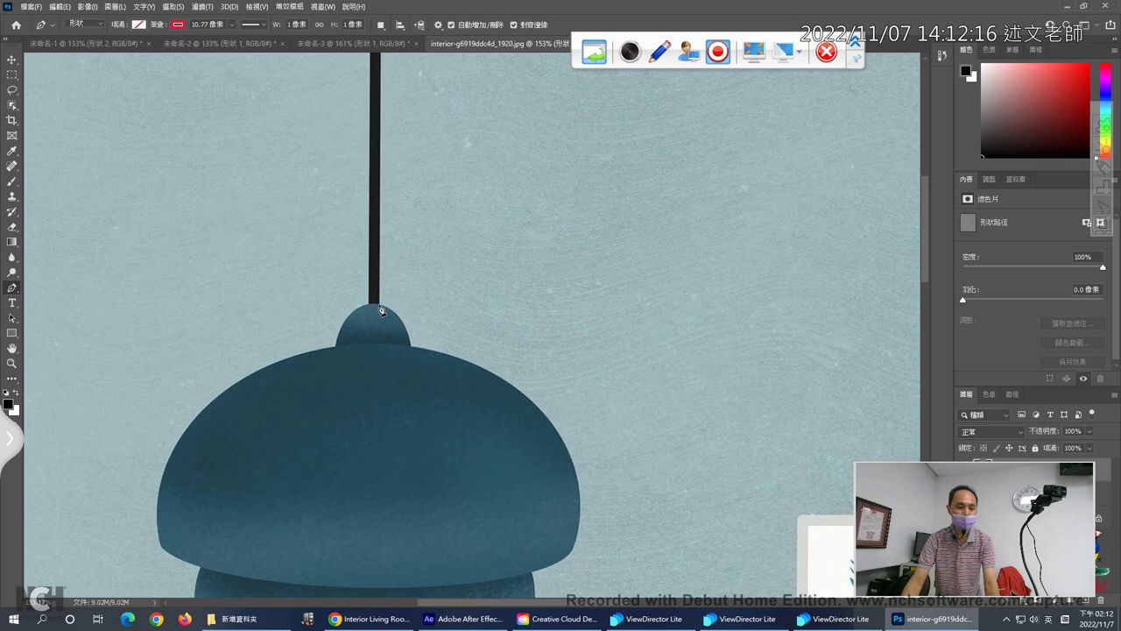
left_click(381, 308)
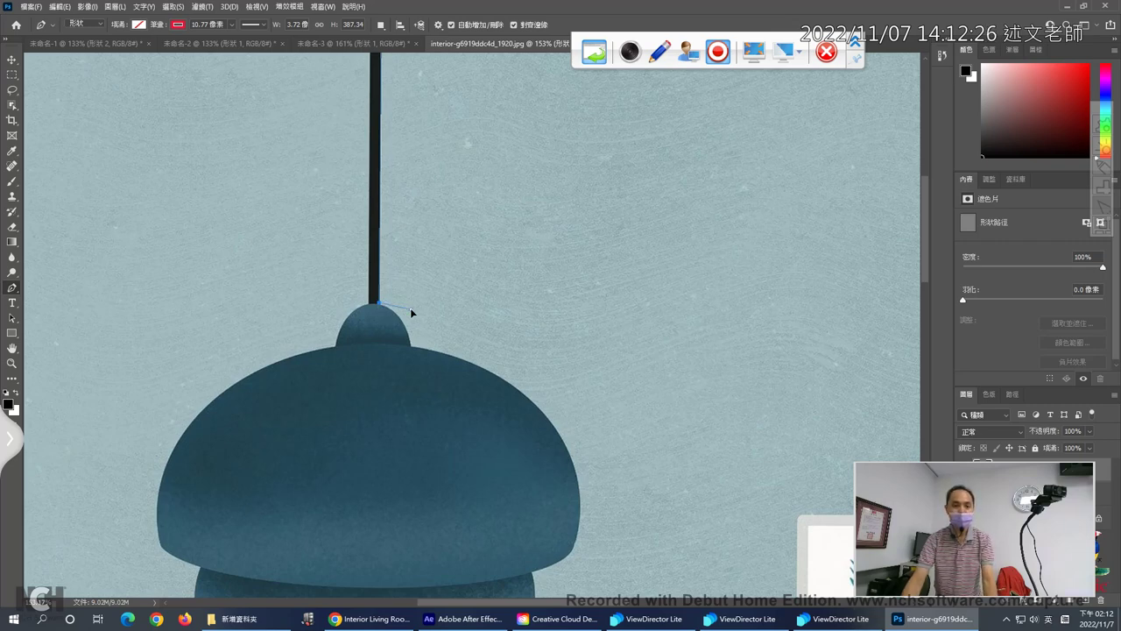
- Commit the red cord stroke and curve the path over the knob's right side
left_click(409, 307)
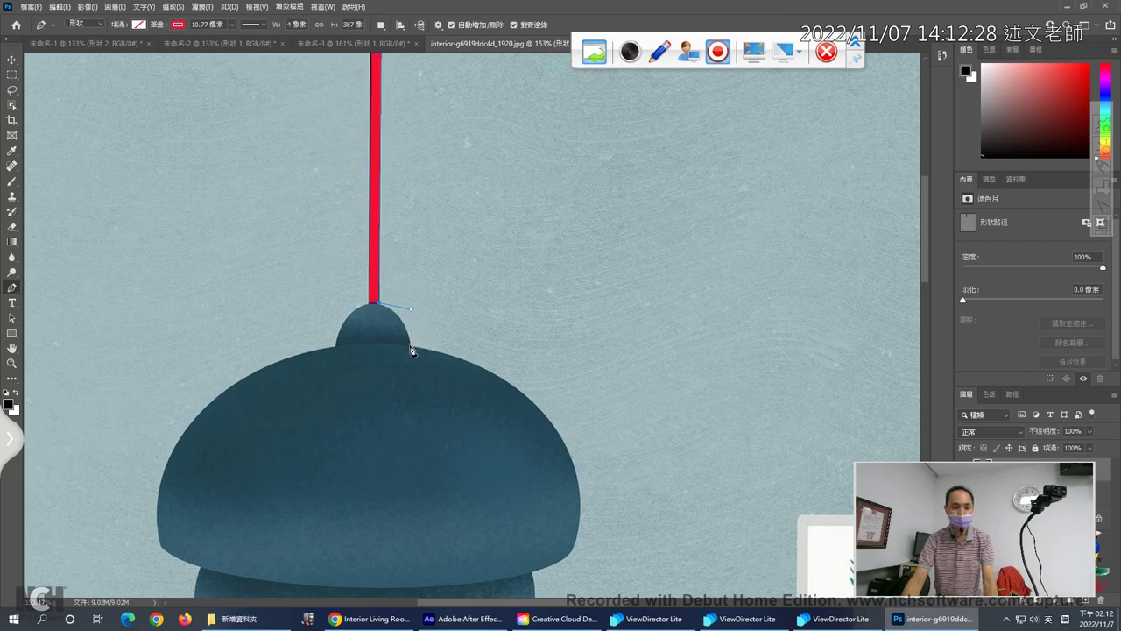
left_click(413, 349)
left_click_drag(415, 354, 408, 361)
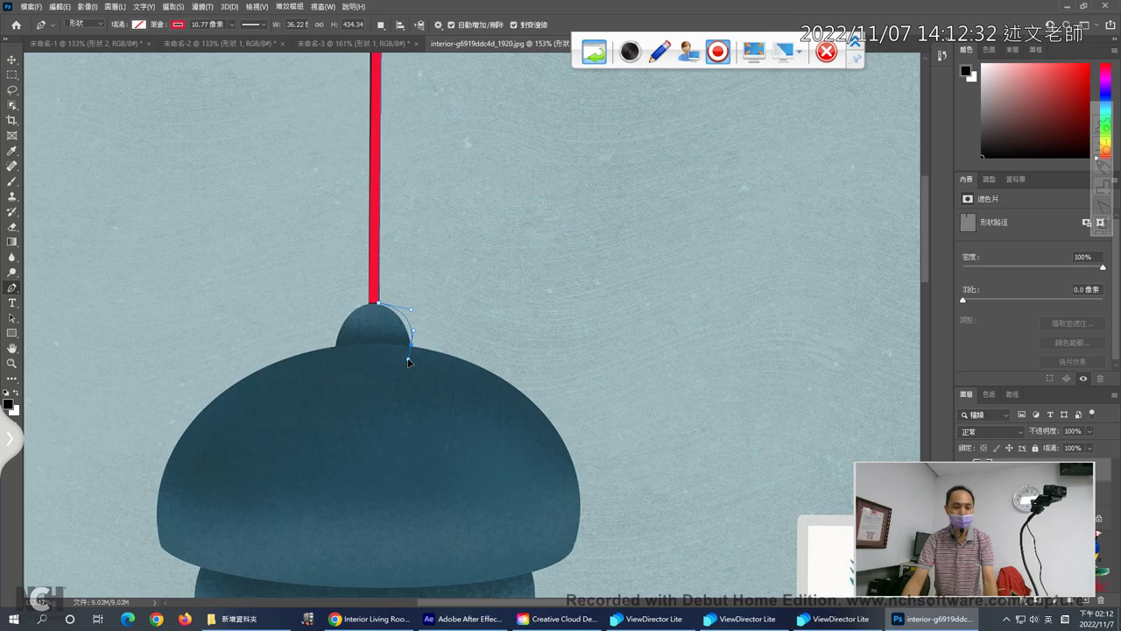
left_click_drag(408, 362, 405, 357)
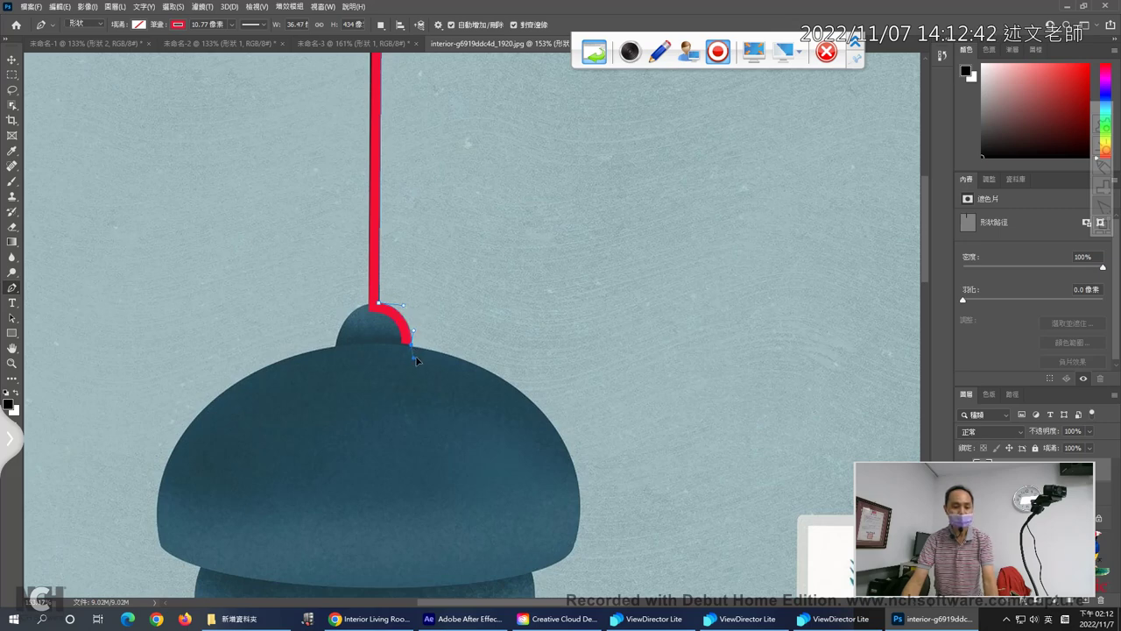
- Aim the knob anchor's handle along the dome and anchor its lower right edge
left_click_drag(435, 354, 549, 366)
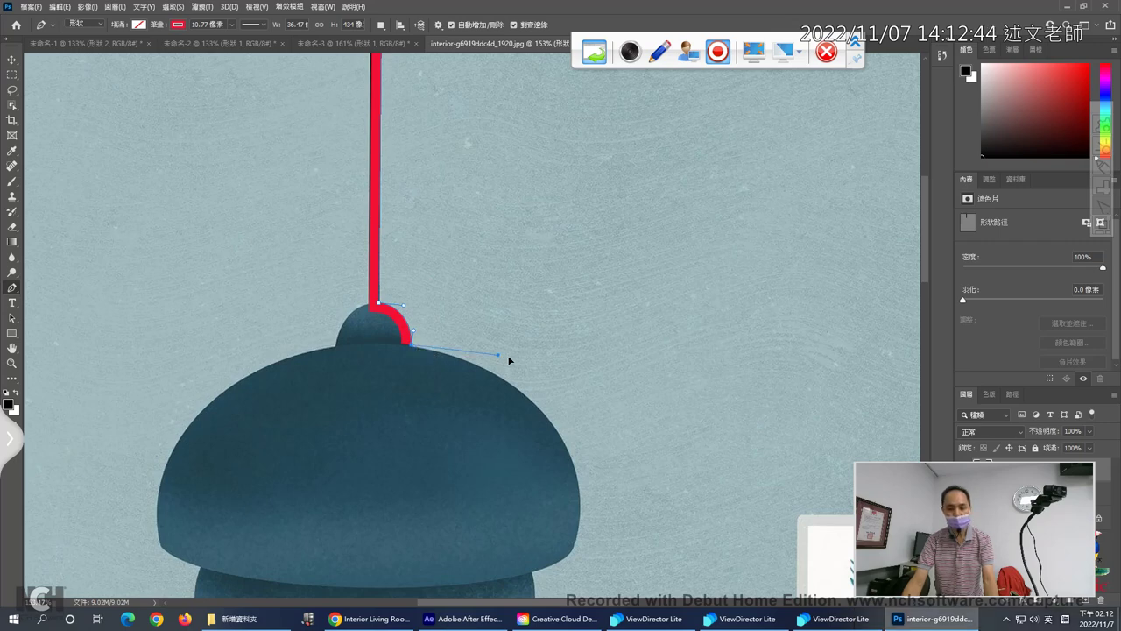
left_click_drag(550, 366, 424, 352)
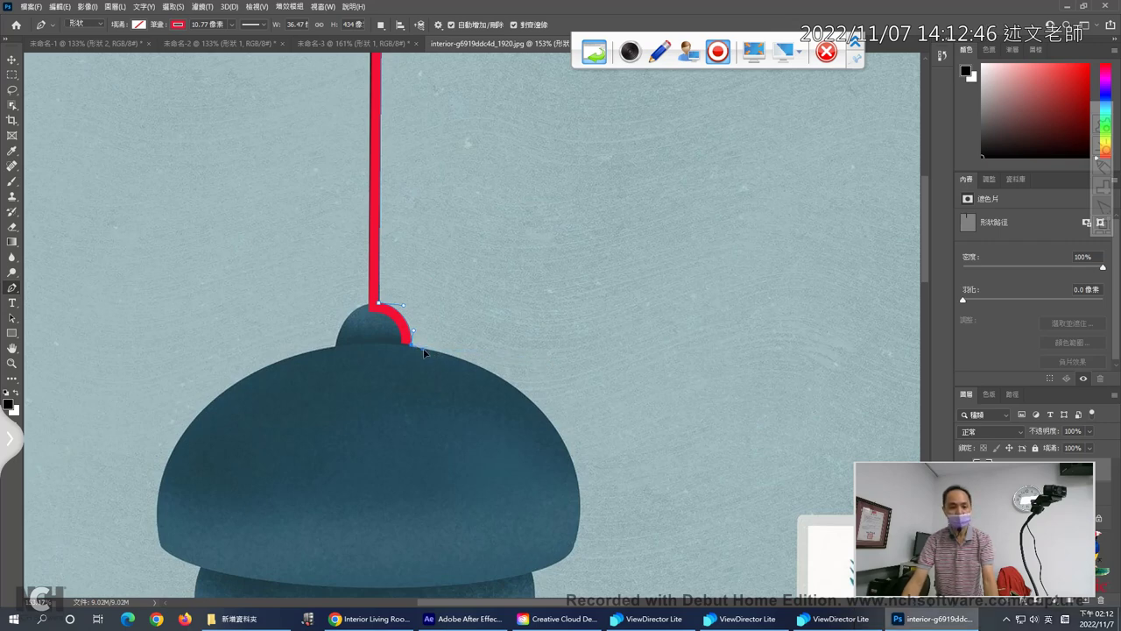
left_click_drag(504, 355, 544, 363)
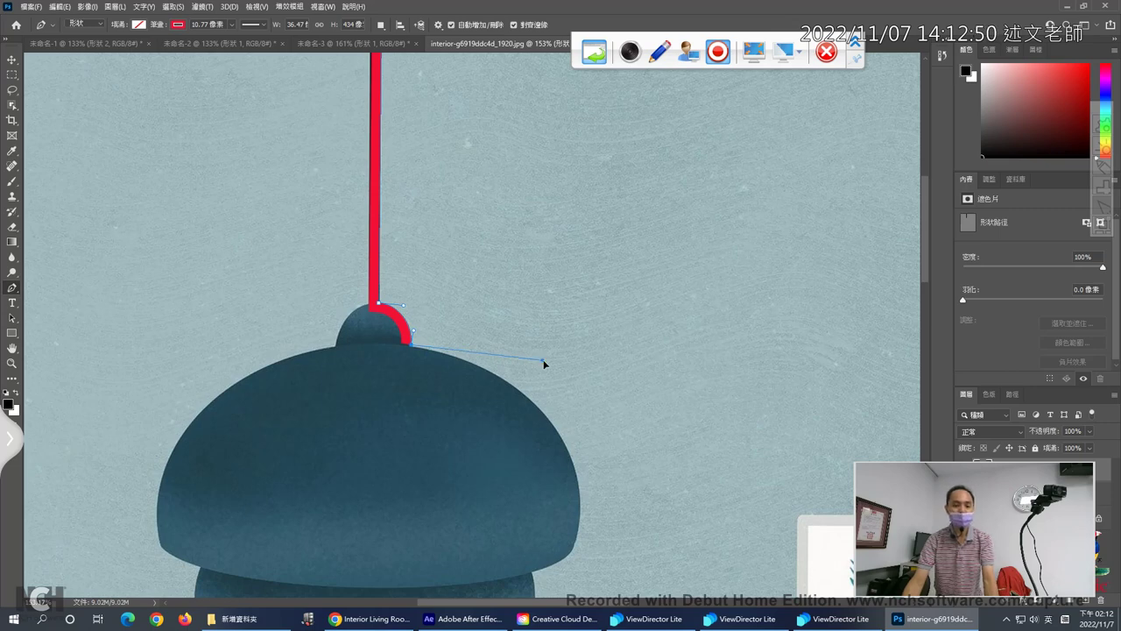
left_click_drag(544, 363, 558, 372)
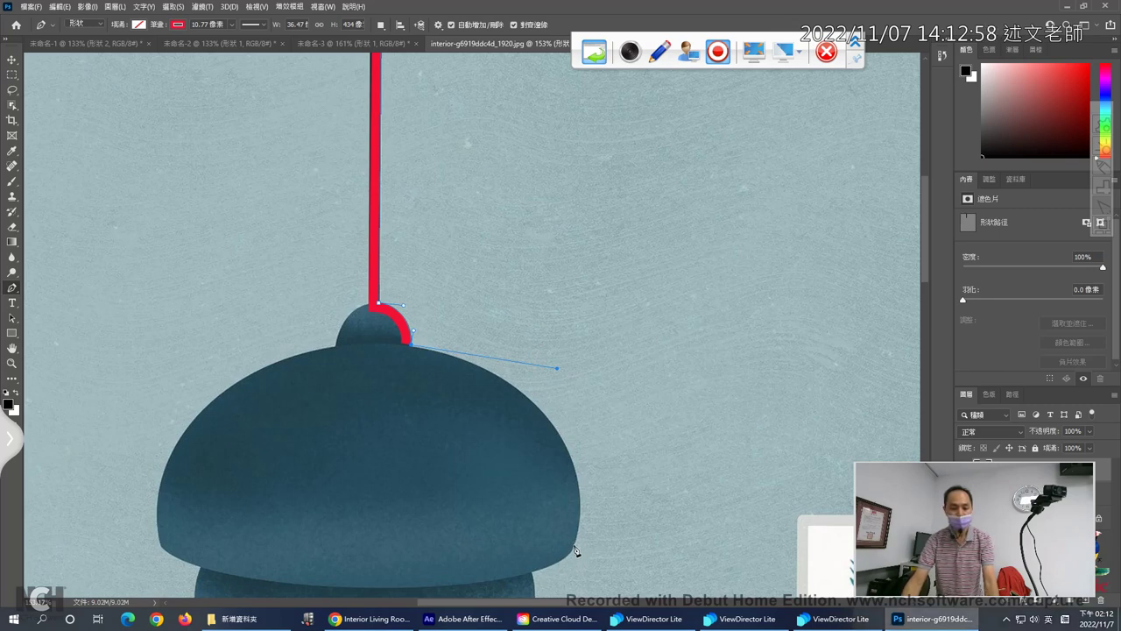
mouse_move(574, 547)
left_mouse_down()
mouse_move(553, 584)
mouse_move(555, 566)
left_mouse_up()
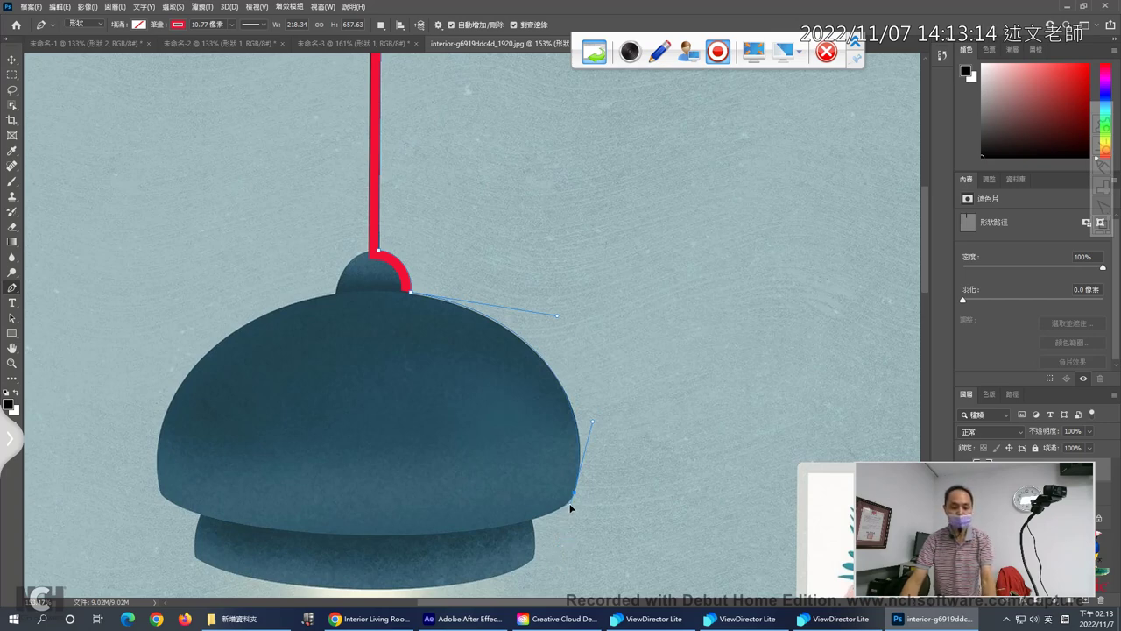
- Curve the path along the dome edge, then pan and deselect it with the Move tool
left_click_drag(570, 507, 570, 504)
scroll(574, 507, "up", 1)
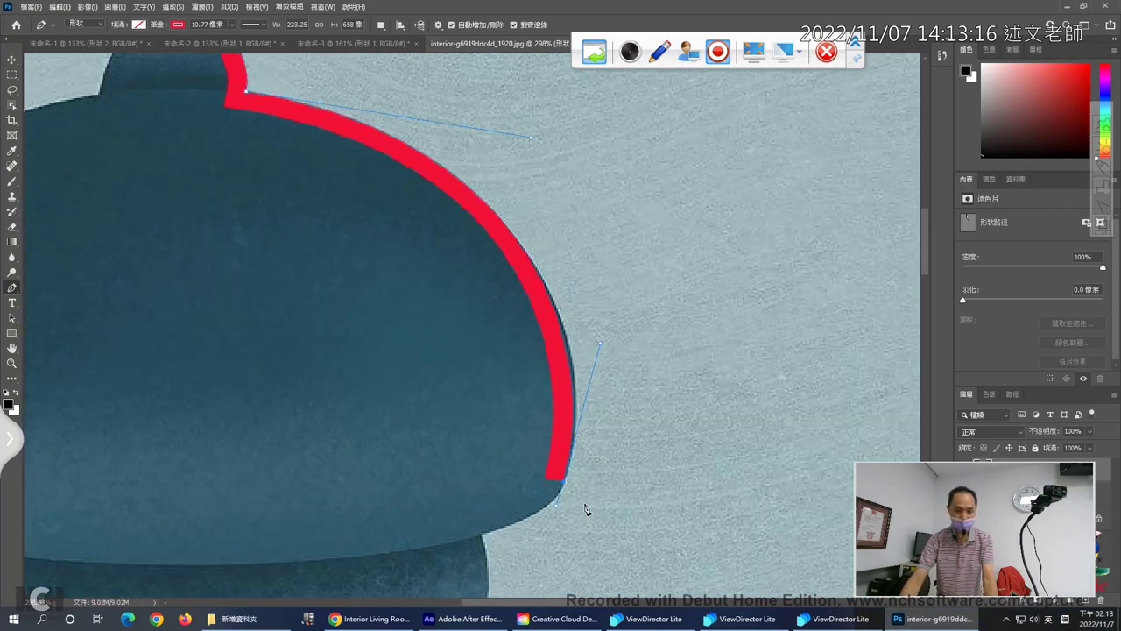
scroll(582, 508, "up", 1)
key("v")
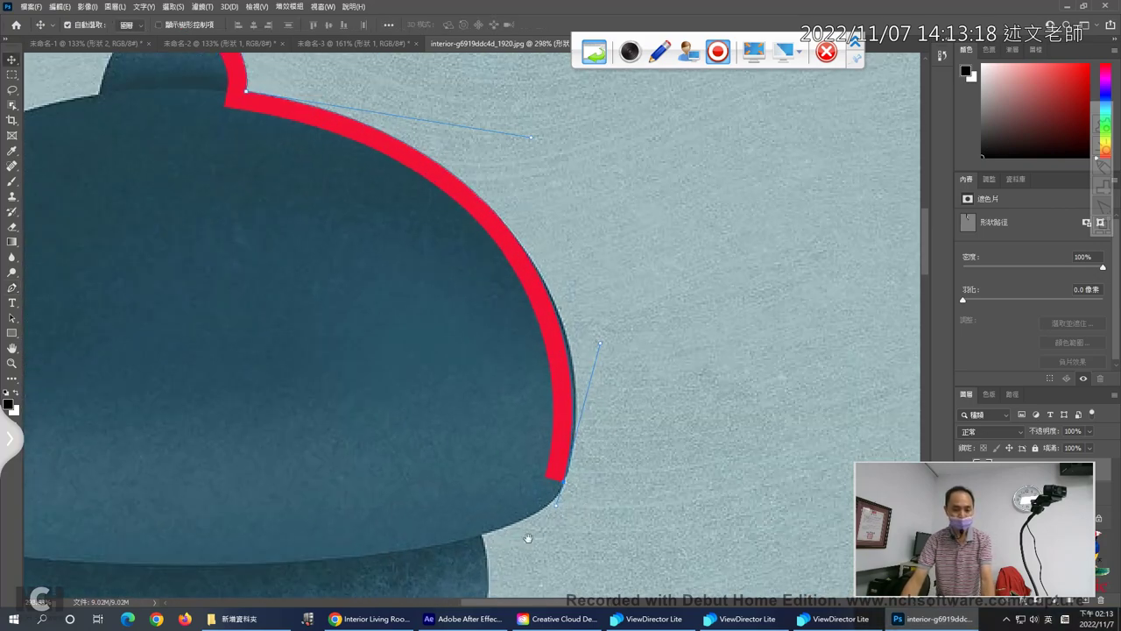
left_click_drag(525, 535, 581, 420)
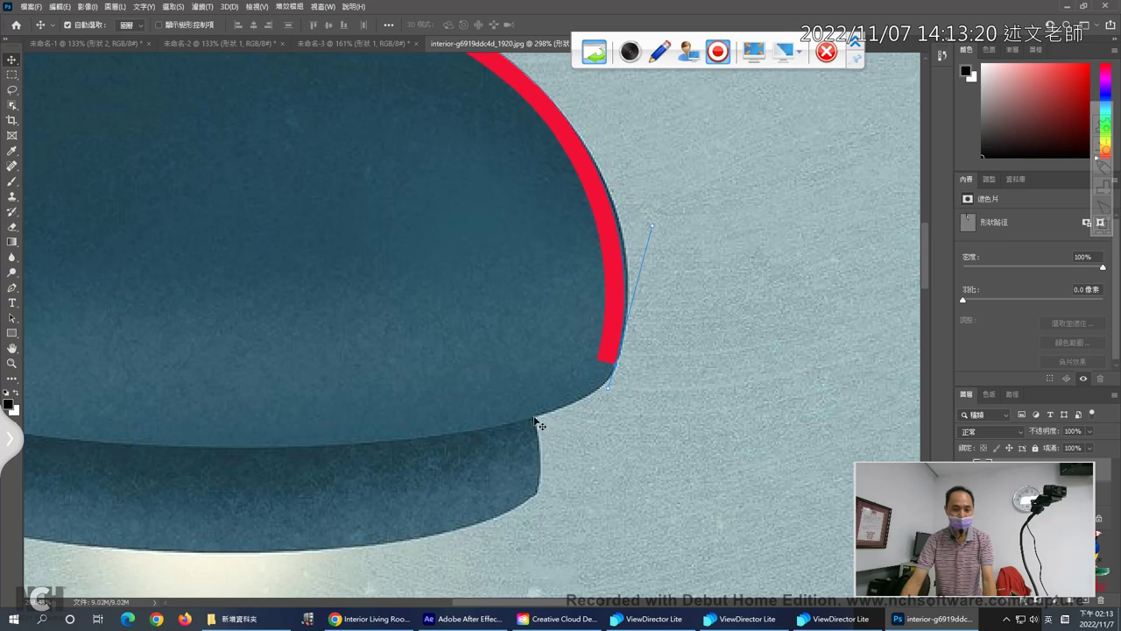
mouse_move(536, 422)
left_mouse_down()
mouse_move(517, 424)
mouse_move(601, 371)
left_mouse_up()
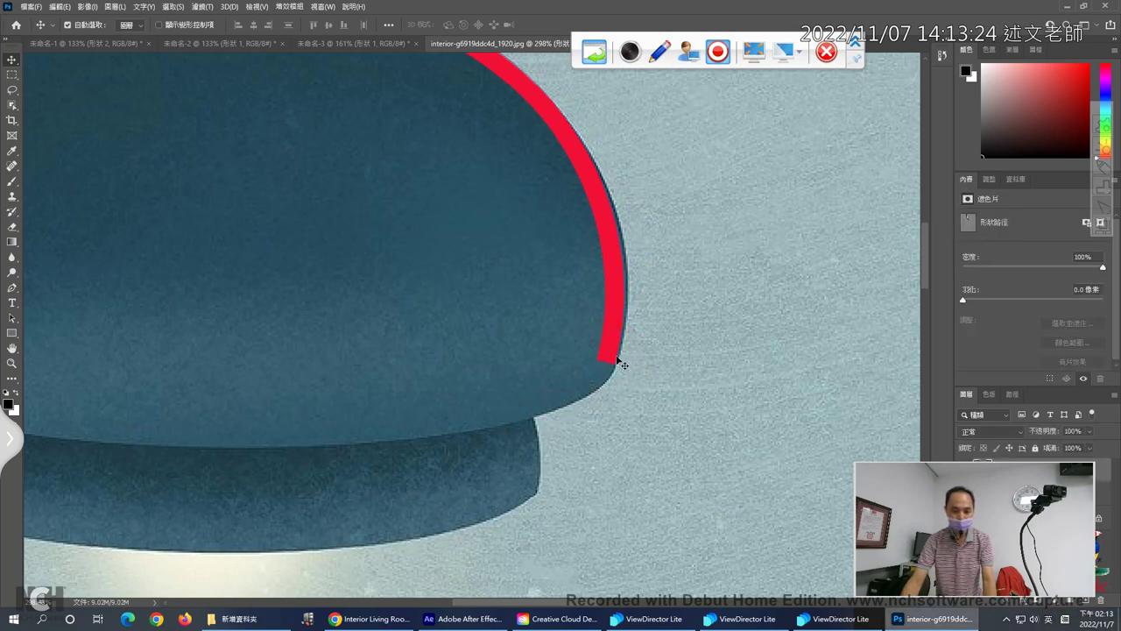
- Return to the Pen and resume the path from the red arc's end
left_click(11, 287)
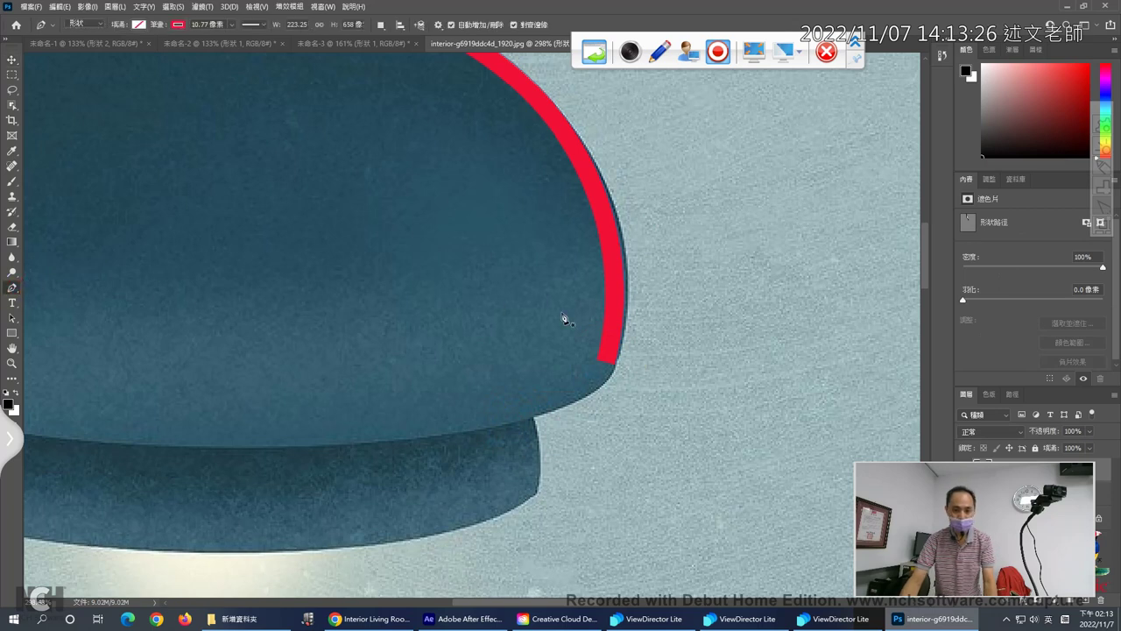
left_click(604, 353)
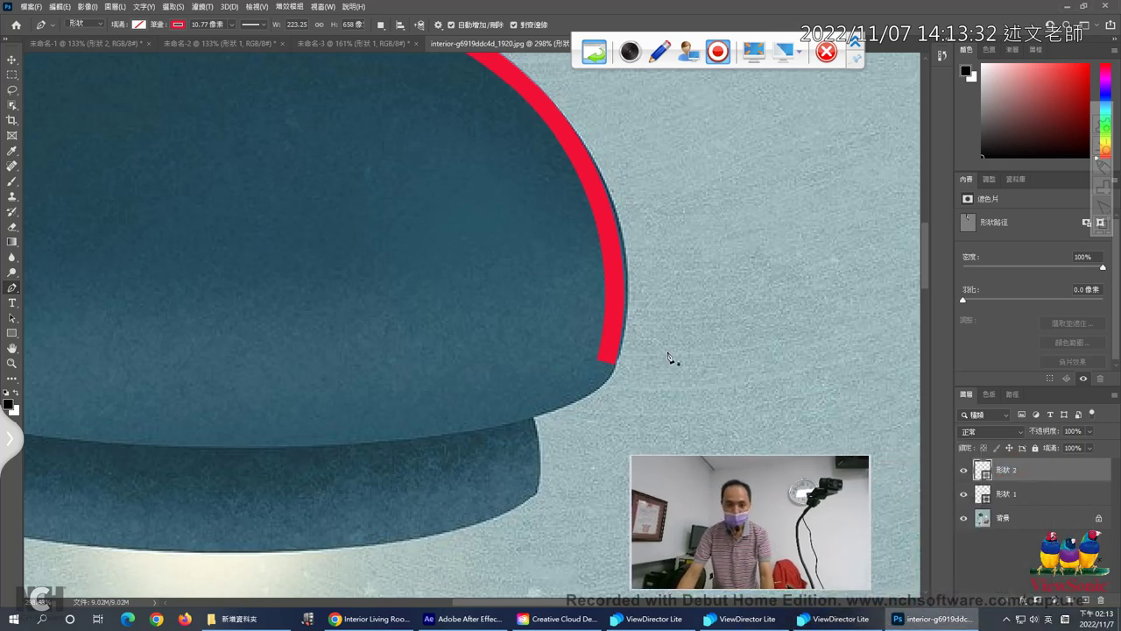
scroll(640, 312, "down", 1)
scroll(638, 313, "down", 1)
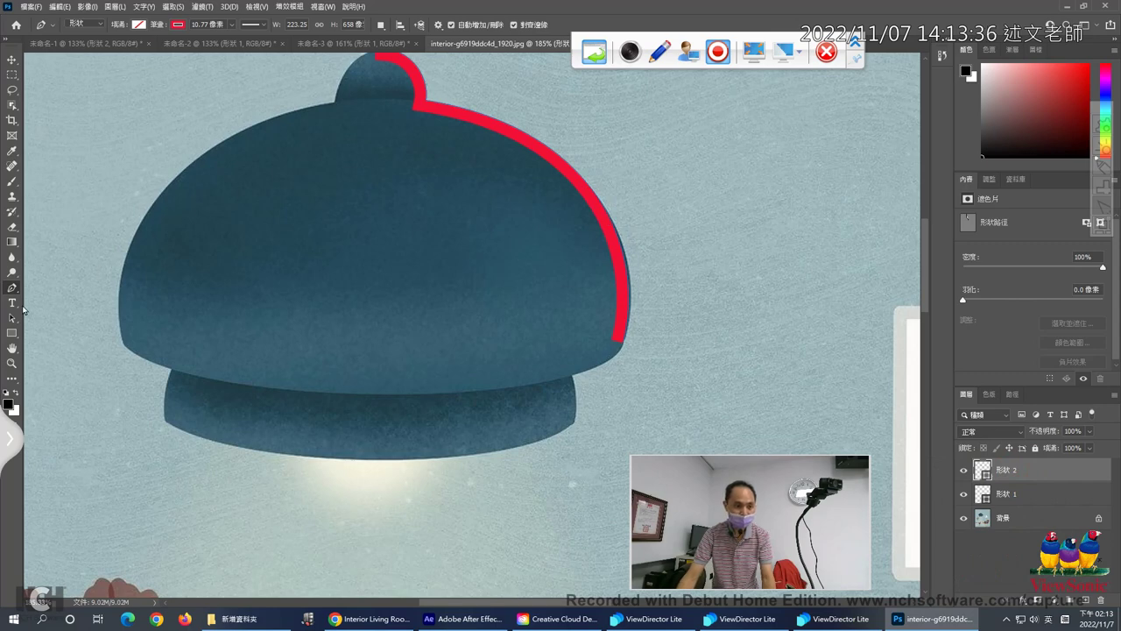
- Select the path's lower end, then continue it with the Pen from its end anchor
left_click(12, 317)
left_click(37, 318)
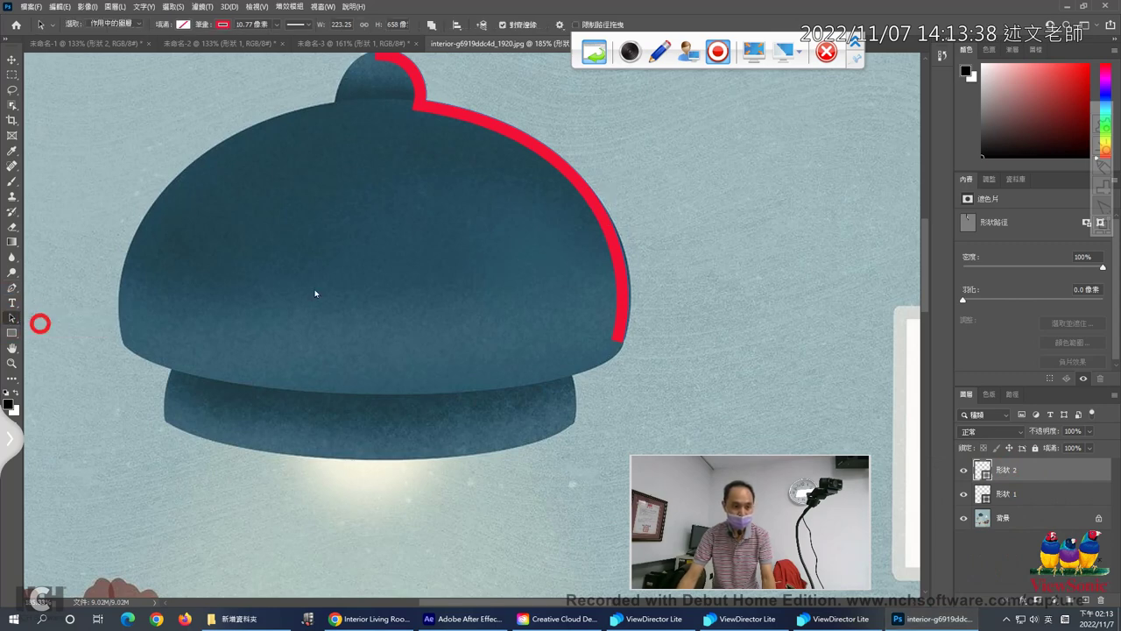
left_click_drag(674, 383, 598, 321)
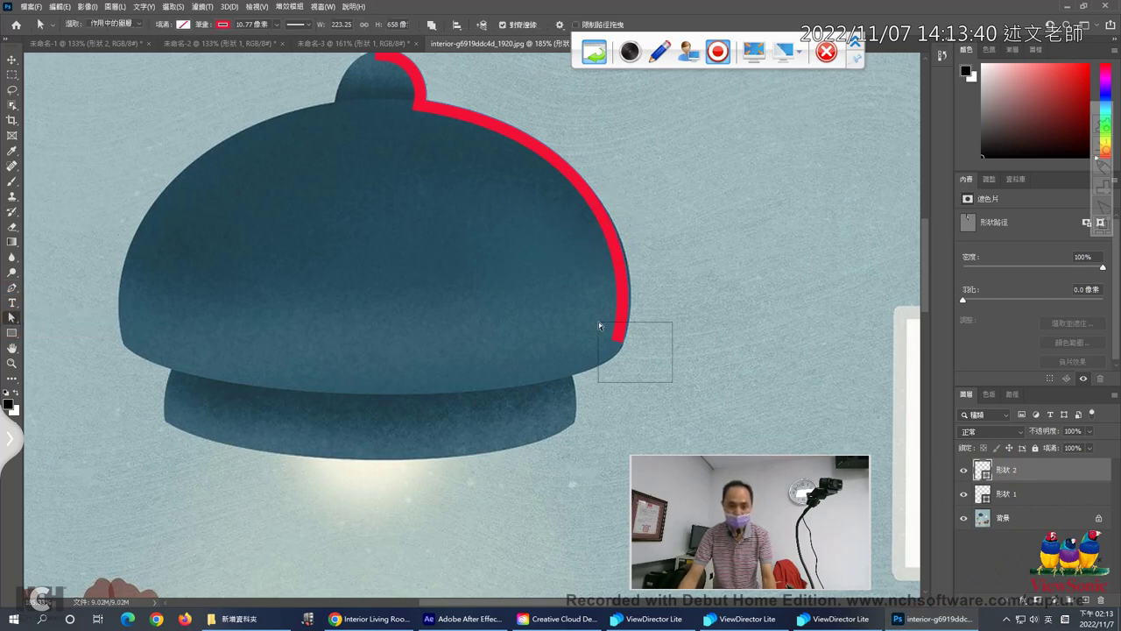
left_click(12, 287)
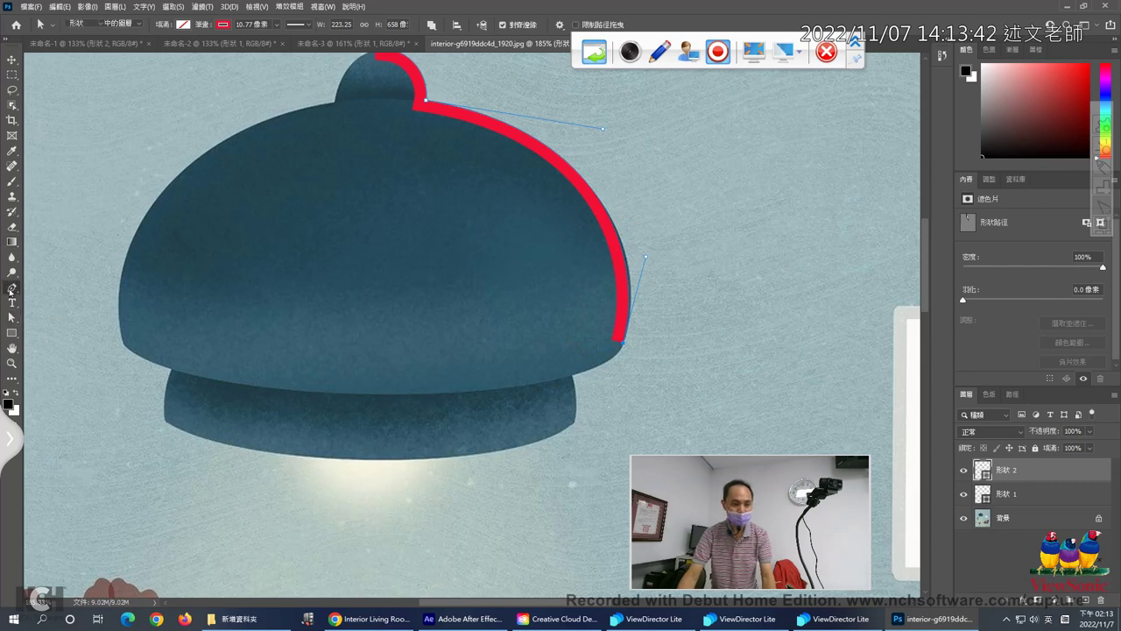
scroll(663, 350, "up", 1)
scroll(665, 345, "up", 1)
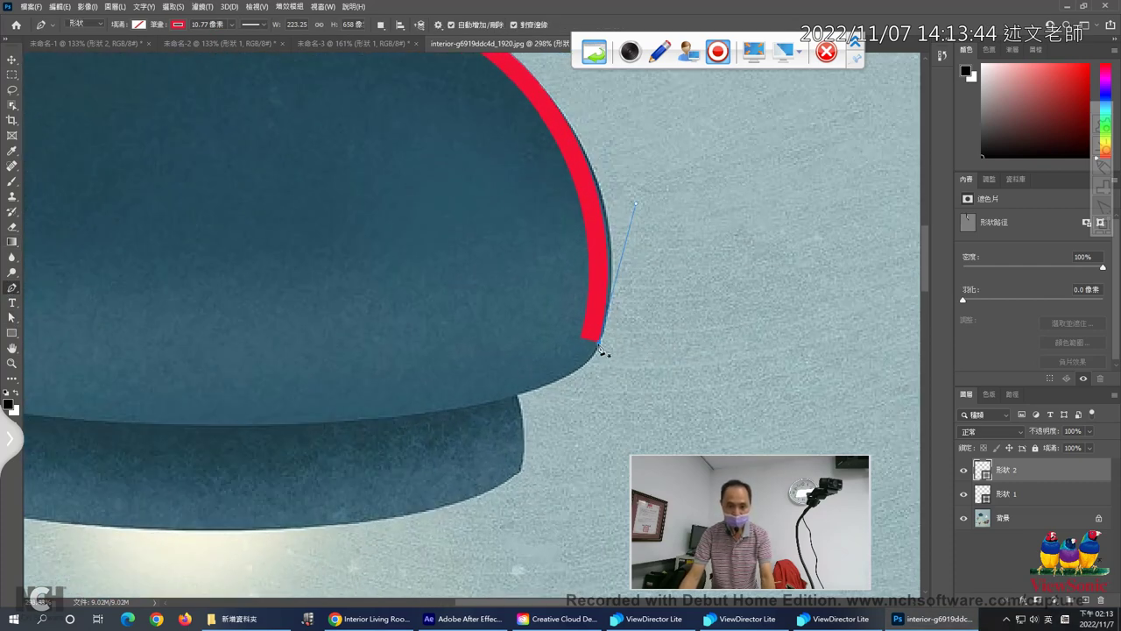
scroll(600, 348, "up", 1)
scroll(602, 349, "up", 1)
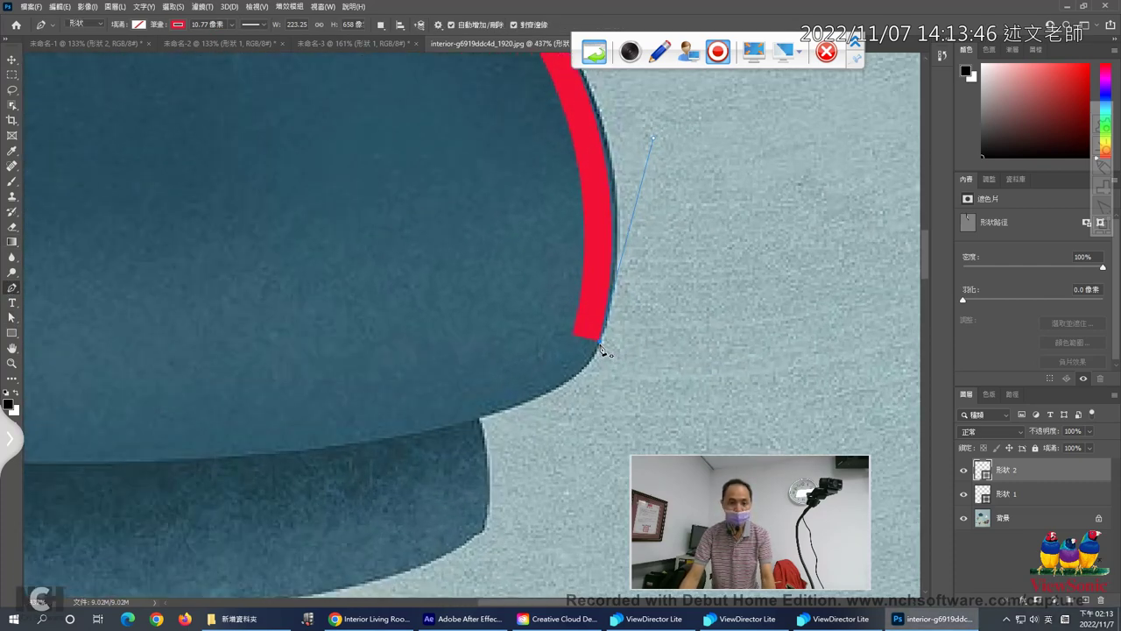
left_click(602, 345)
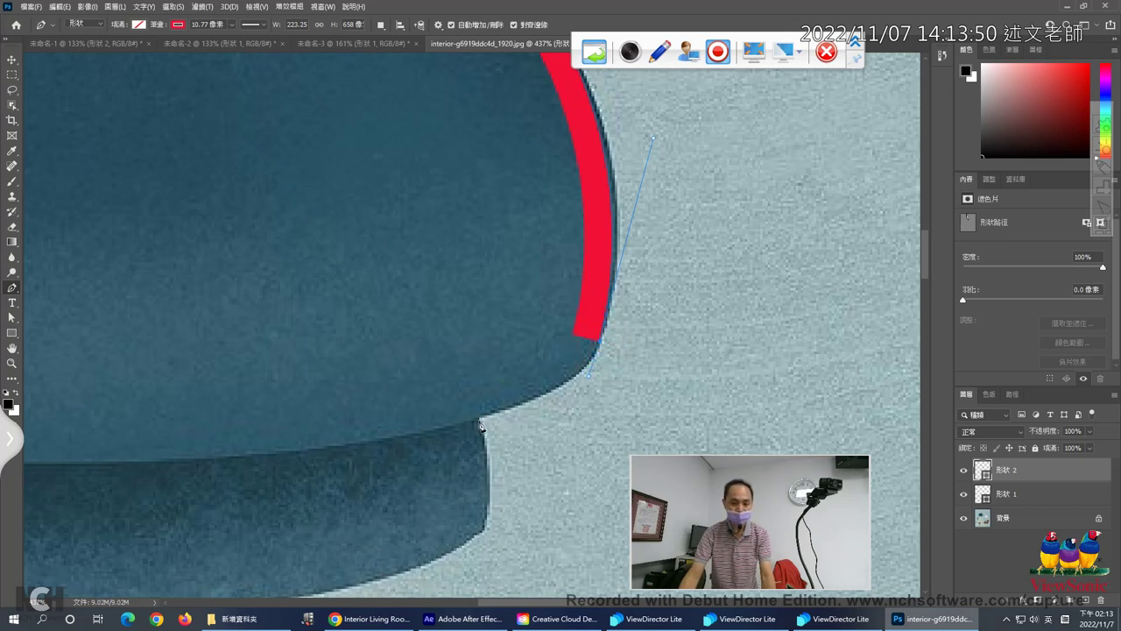
- Extend the red stroke from the dome's base down the lower tier's edge
mouse_move(480, 424)
left_mouse_down()
mouse_move(423, 442)
mouse_move(481, 437)
left_mouse_up()
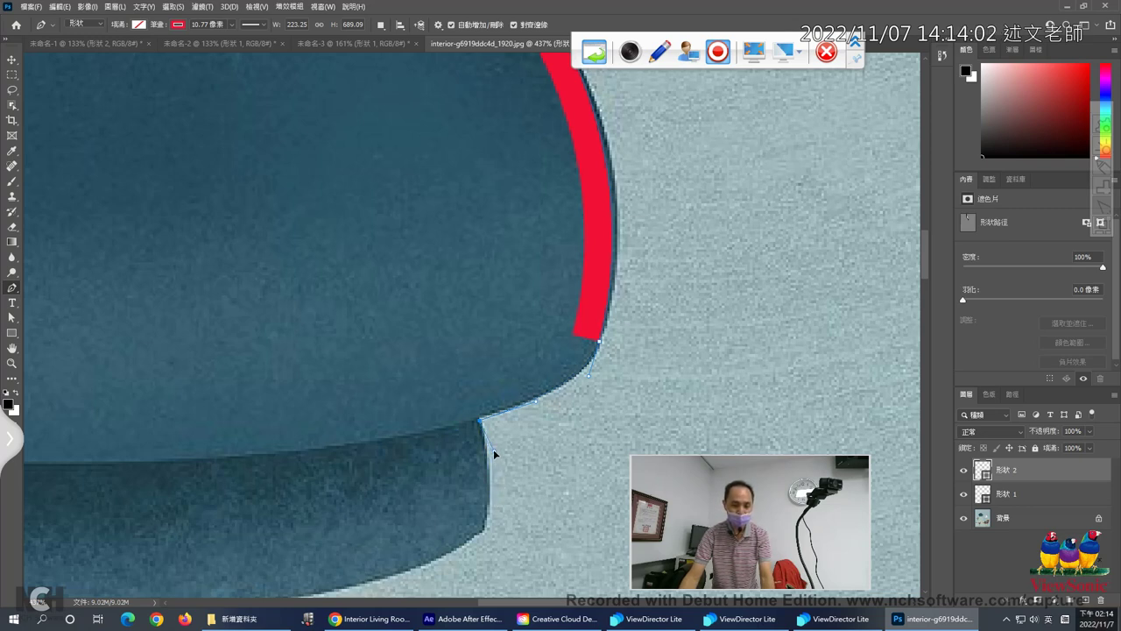
left_click(494, 452)
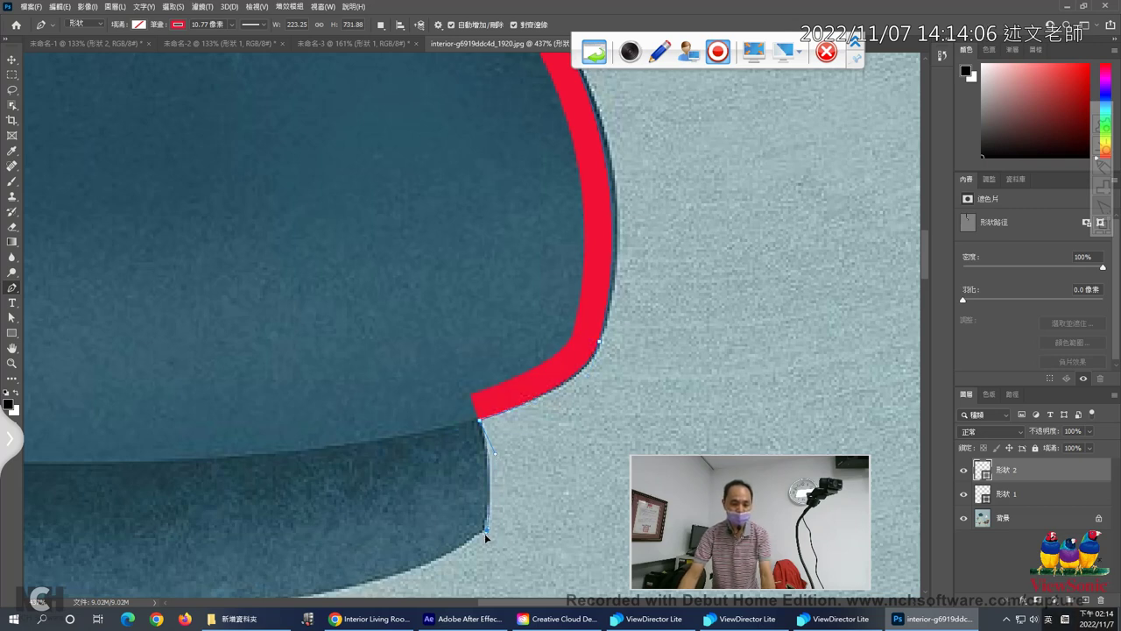
left_click_drag(486, 530, 480, 548)
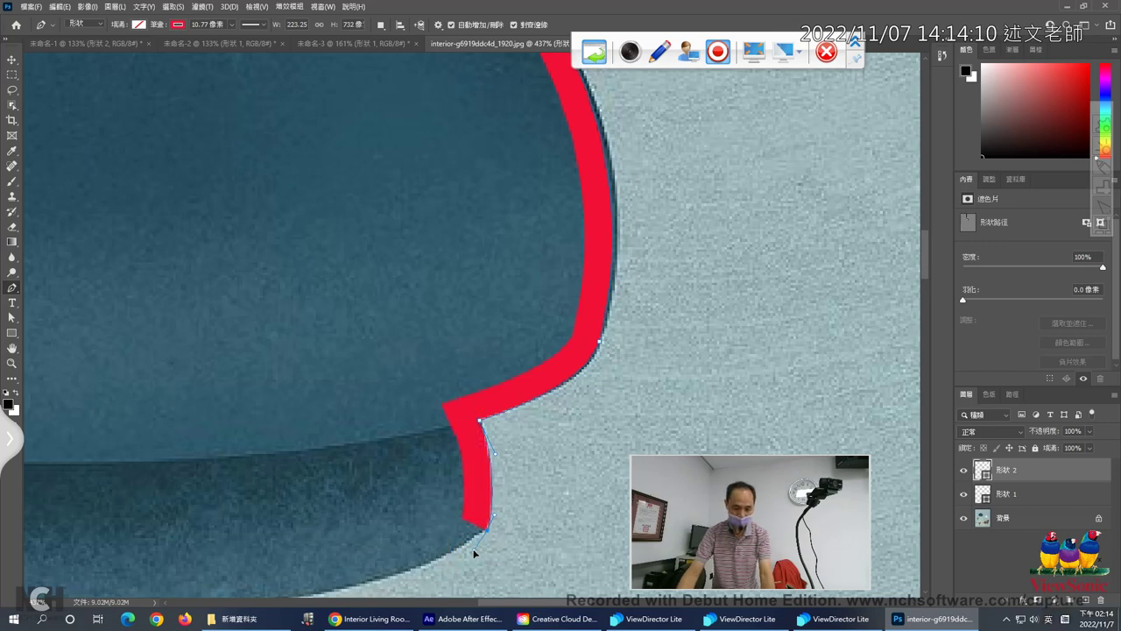
- Anchor the shade's lower right corner and curve the path along its bottom edge
scroll(476, 546, "down", 3)
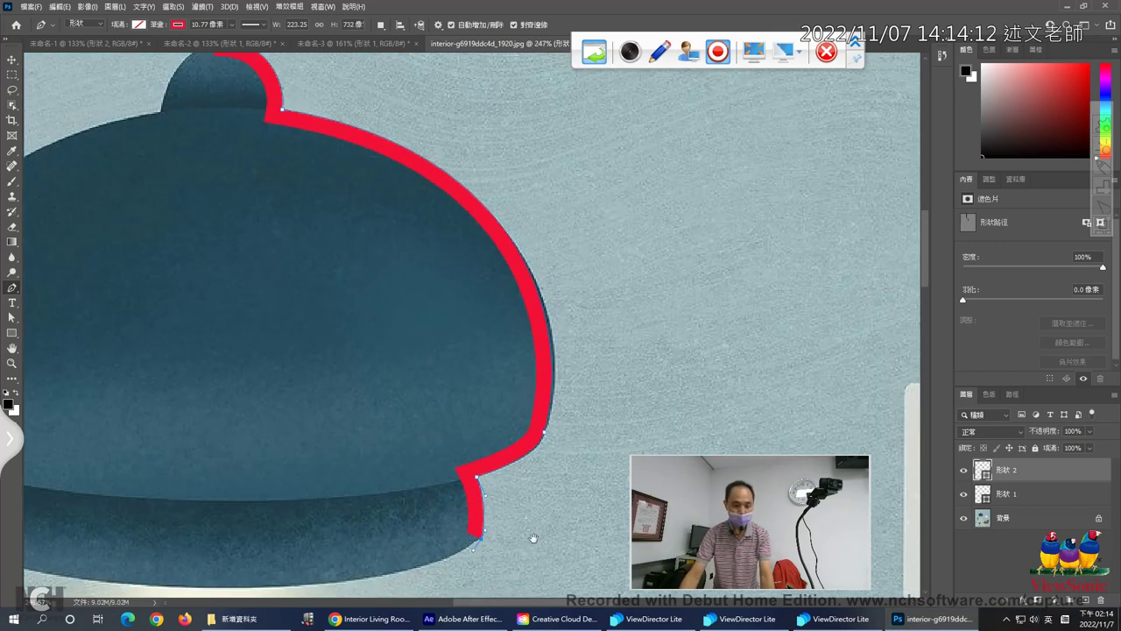
left_click_drag(532, 532, 711, 301)
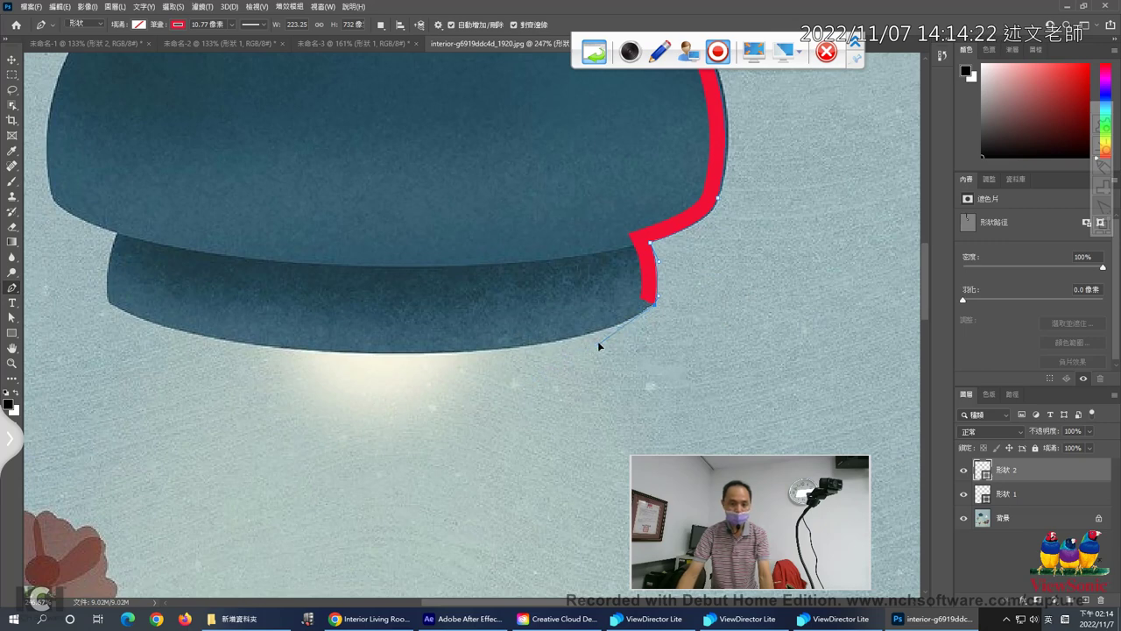
left_click_drag(559, 354, 565, 355)
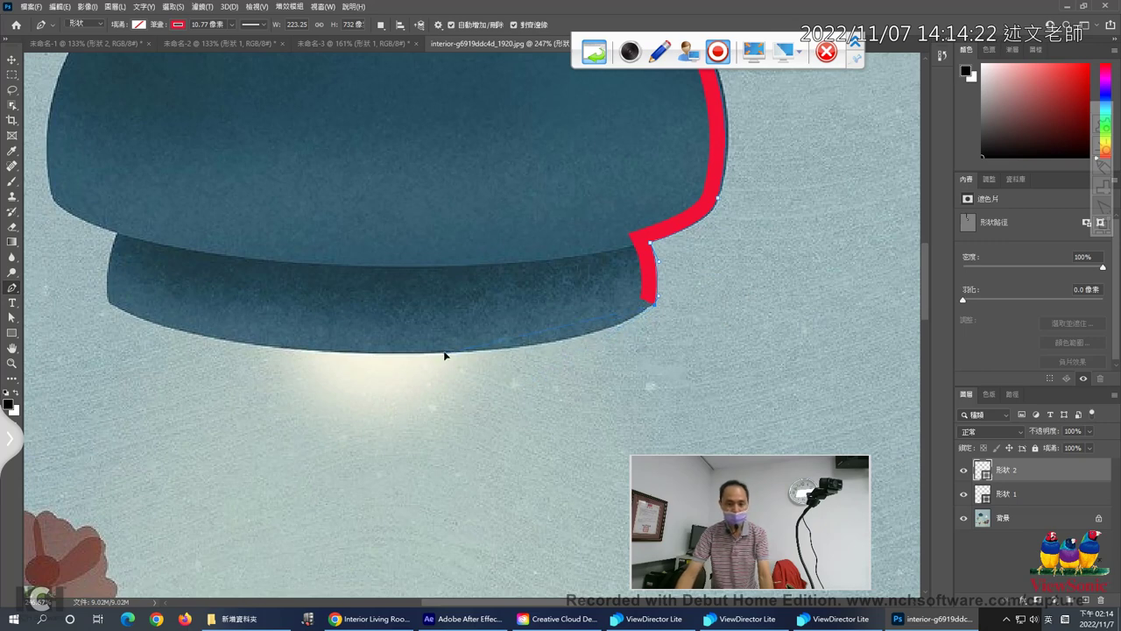
left_click(581, 345)
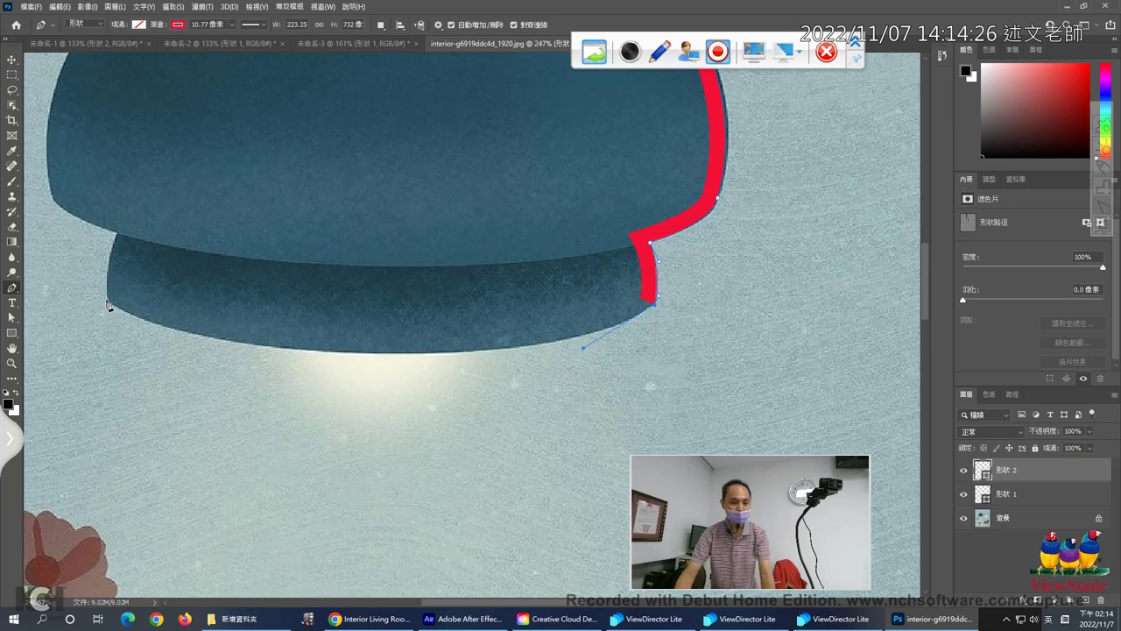
mouse_move(108, 303)
left_mouse_down()
mouse_move(9, 227)
mouse_move(155, 227)
left_mouse_up()
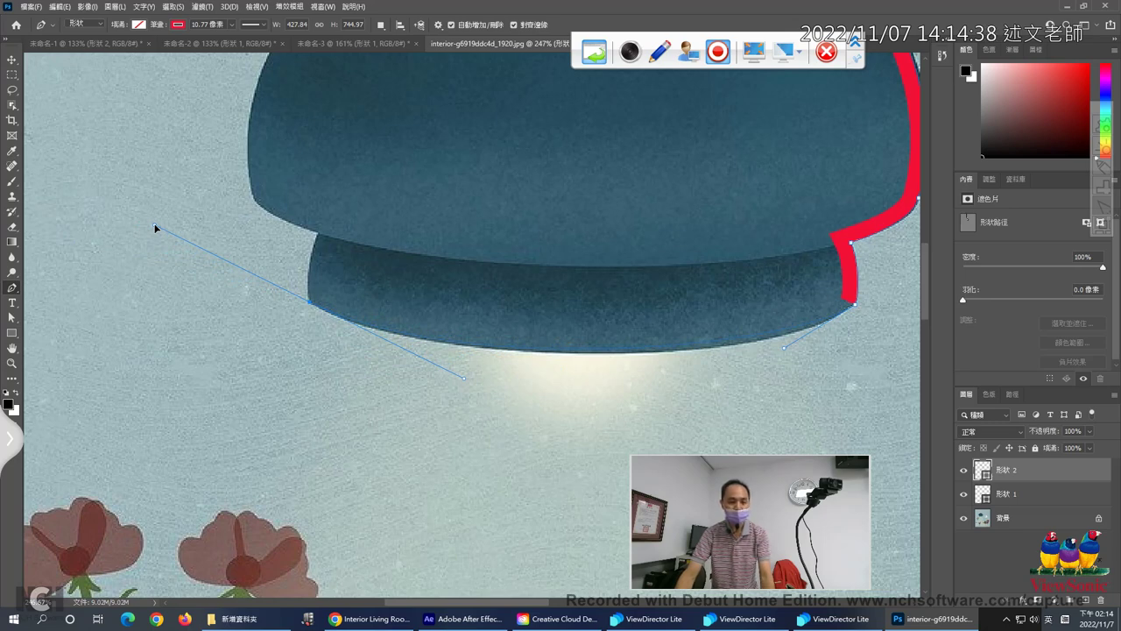
- Fit the curve to the lower rim, then add a straight corner point at its upper left
left_click_drag(155, 228, 155, 228)
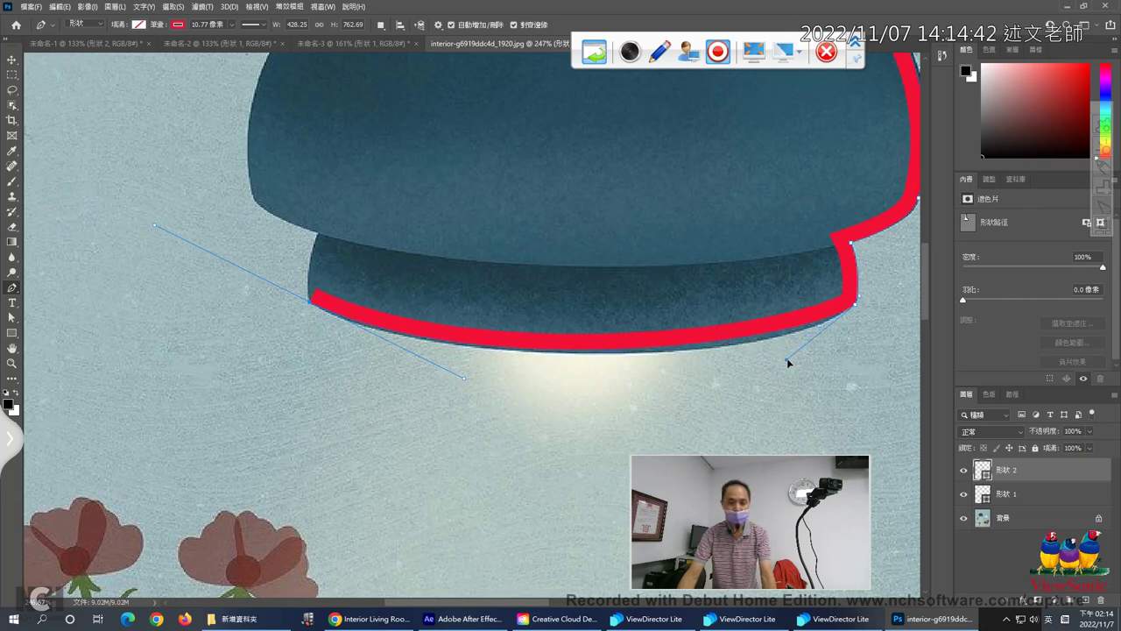
left_click_drag(786, 353, 788, 363)
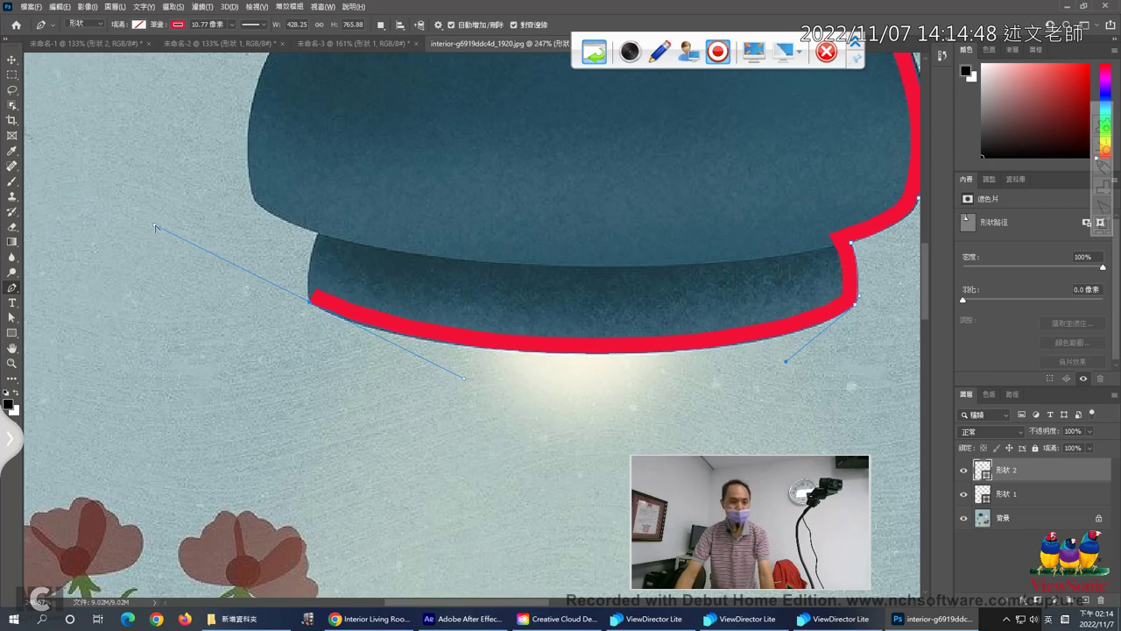
left_click_drag(155, 229, 300, 286)
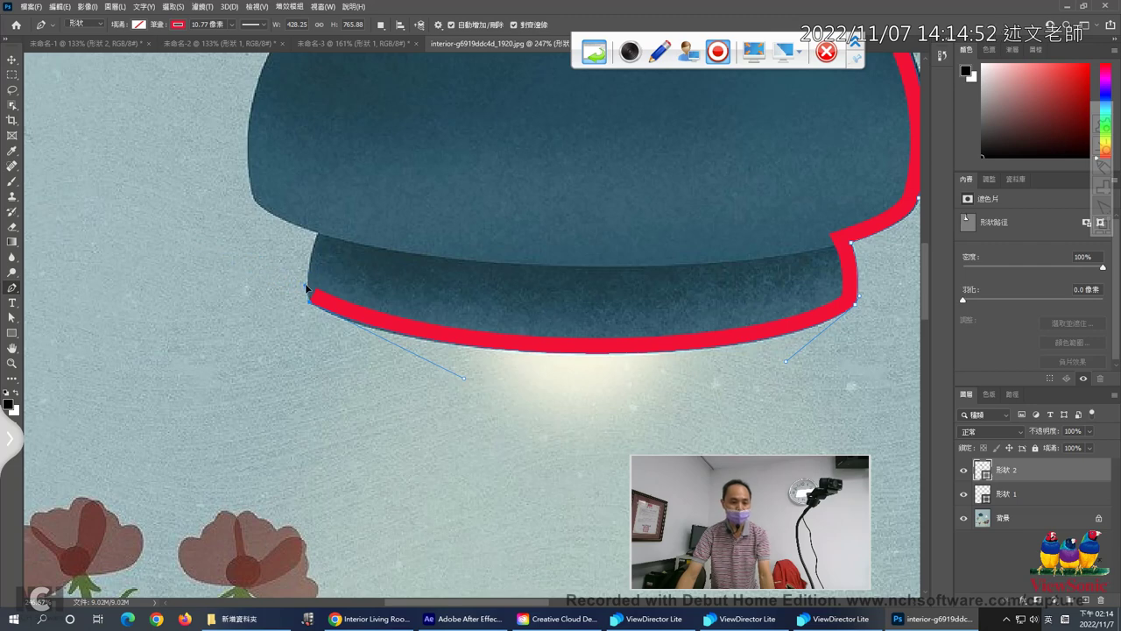
left_click(320, 241, "ctrl")
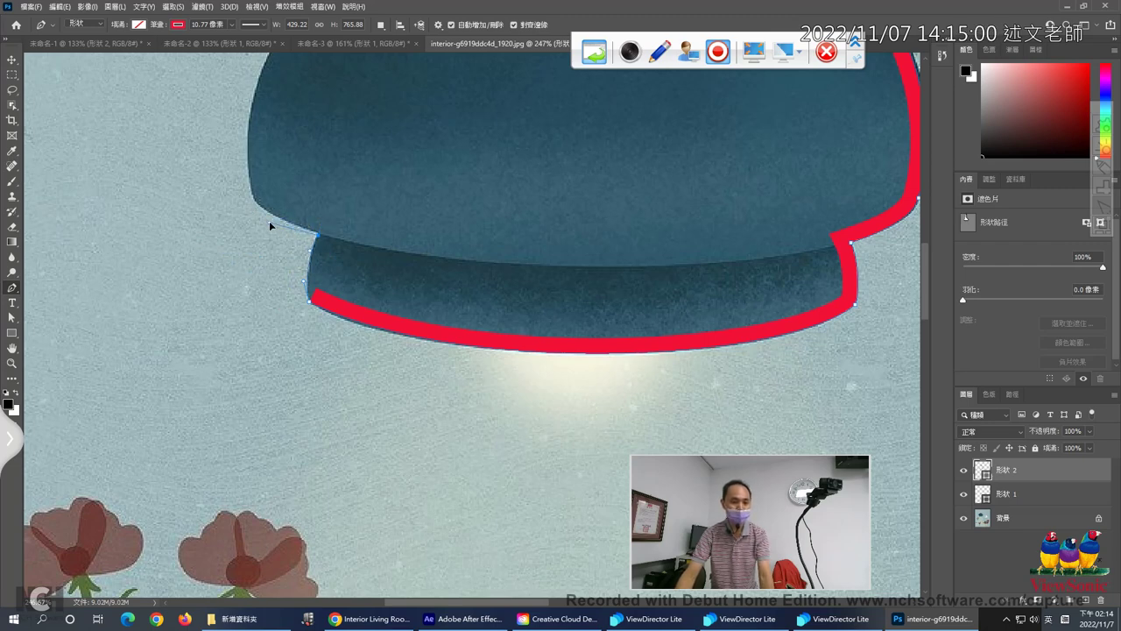
left_click(285, 224)
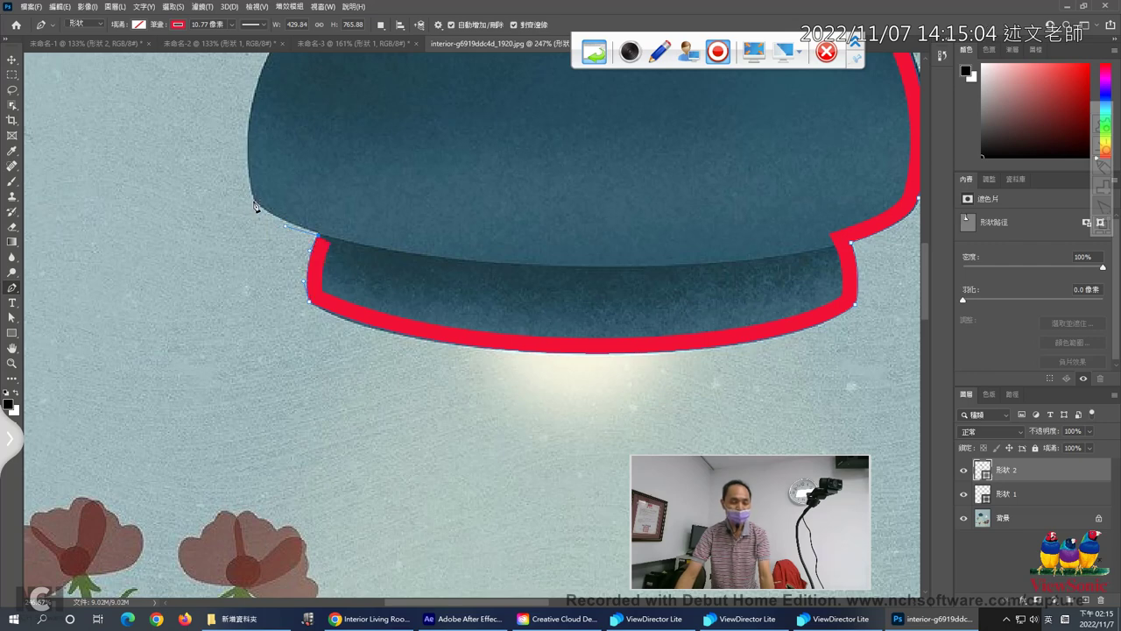
- Extend the path to the dome's lower left corner and partway up its left side
left_click(255, 206)
left_click_drag(323, 165, 347, 371)
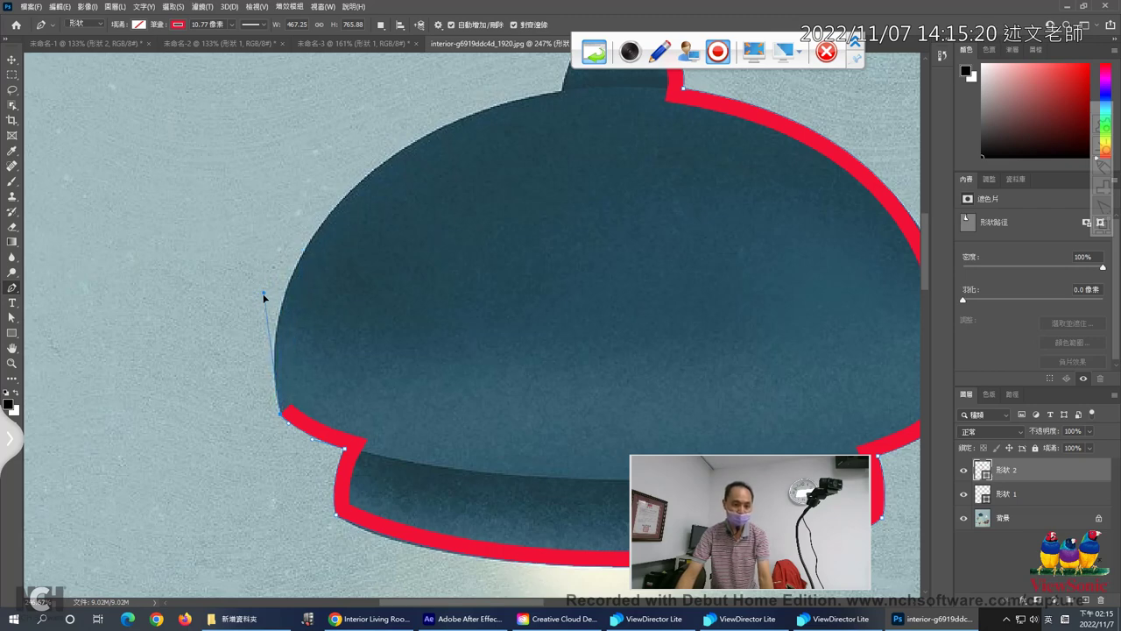
left_click(263, 298)
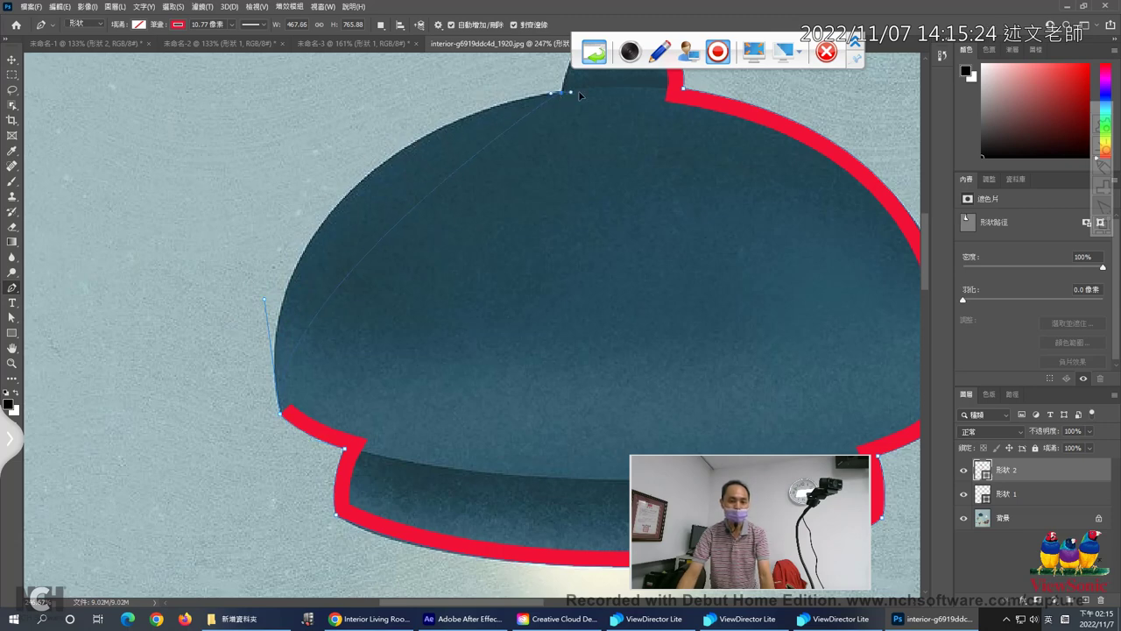
- Curve the path over the dome's top and trace the knob's left side up to the cord
mouse_move(560, 91)
left_mouse_down()
mouse_move(783, 77)
mouse_move(807, 59)
left_mouse_up()
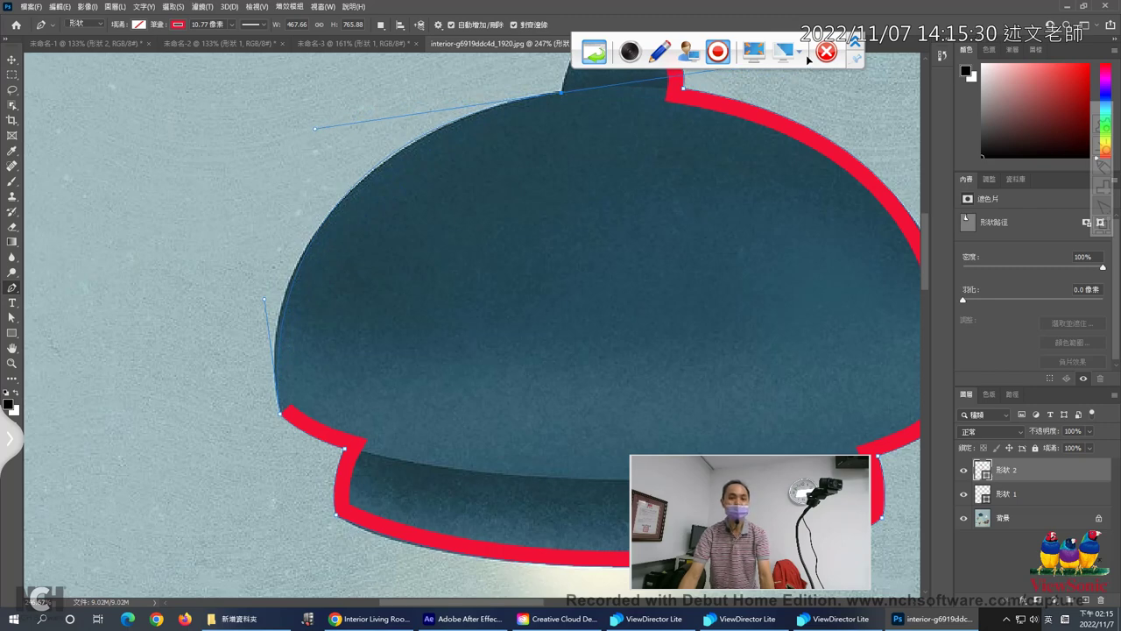
mouse_move(807, 59)
left_mouse_down()
mouse_move(567, 48)
mouse_move(570, 85)
left_mouse_up()
left_click_drag(570, 131, 567, 157)
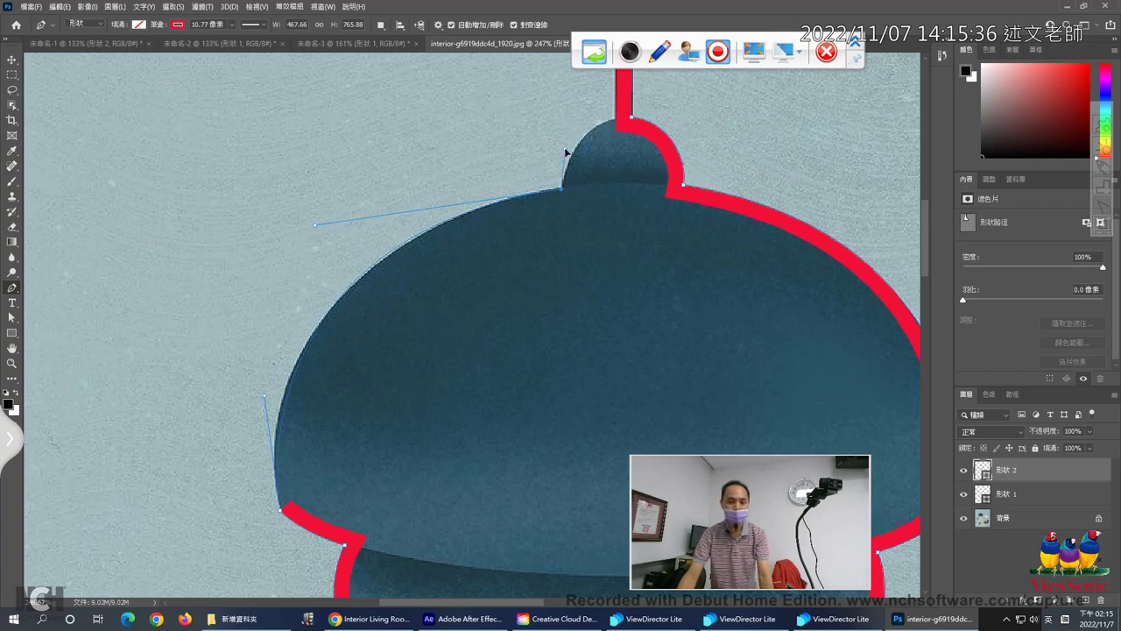
left_click_drag(566, 153, 565, 146)
left_click(617, 124)
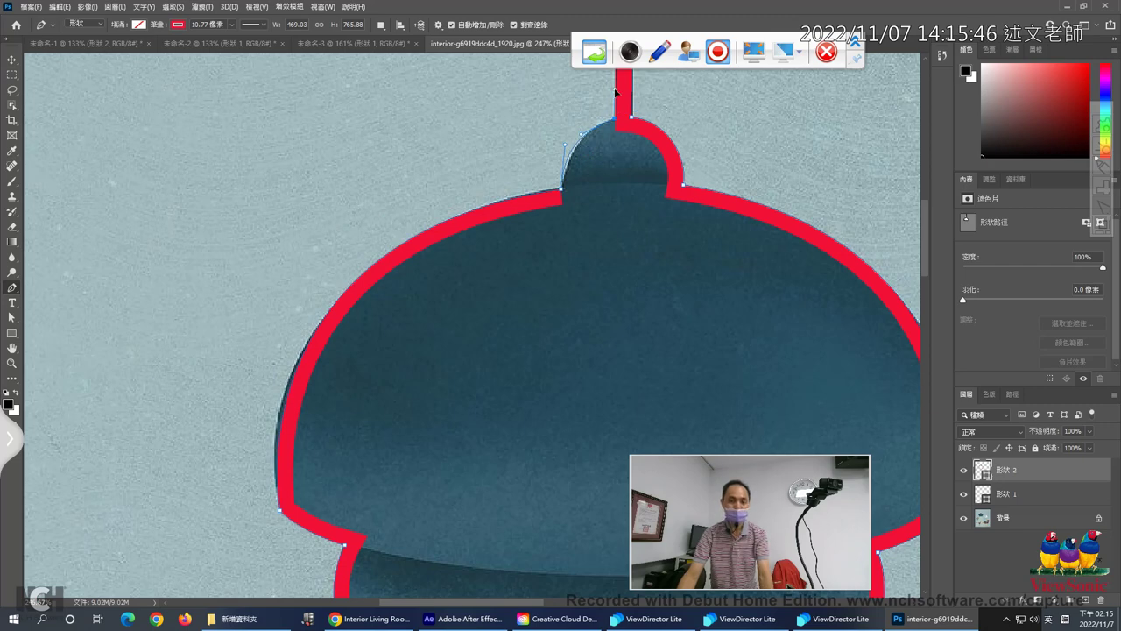
left_click_drag(595, 160, 517, 464)
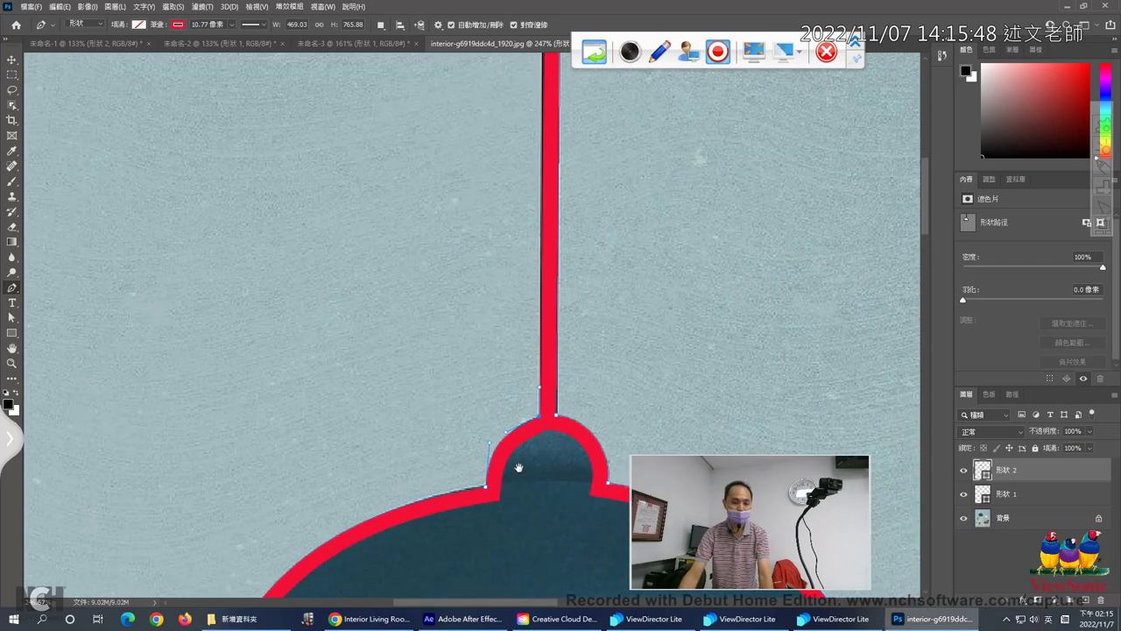
- Close the path on the starting anchor at the cord's top and zoom out
mouse_move(545, 332)
left_mouse_down()
mouse_move(583, 380)
mouse_move(564, 467)
left_mouse_up()
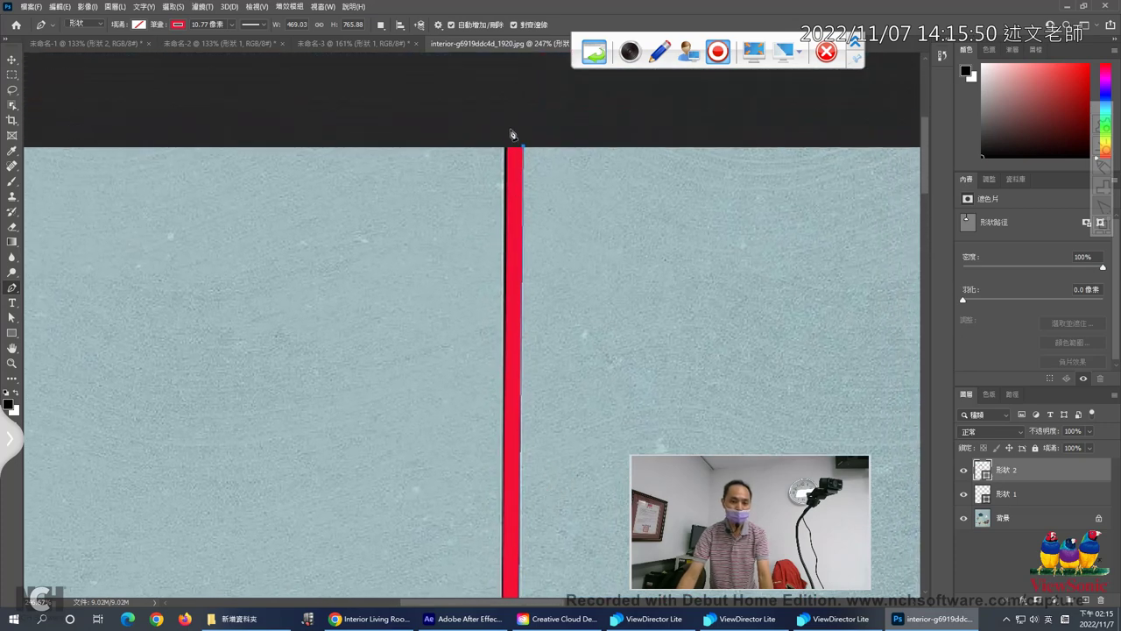
left_click(507, 150)
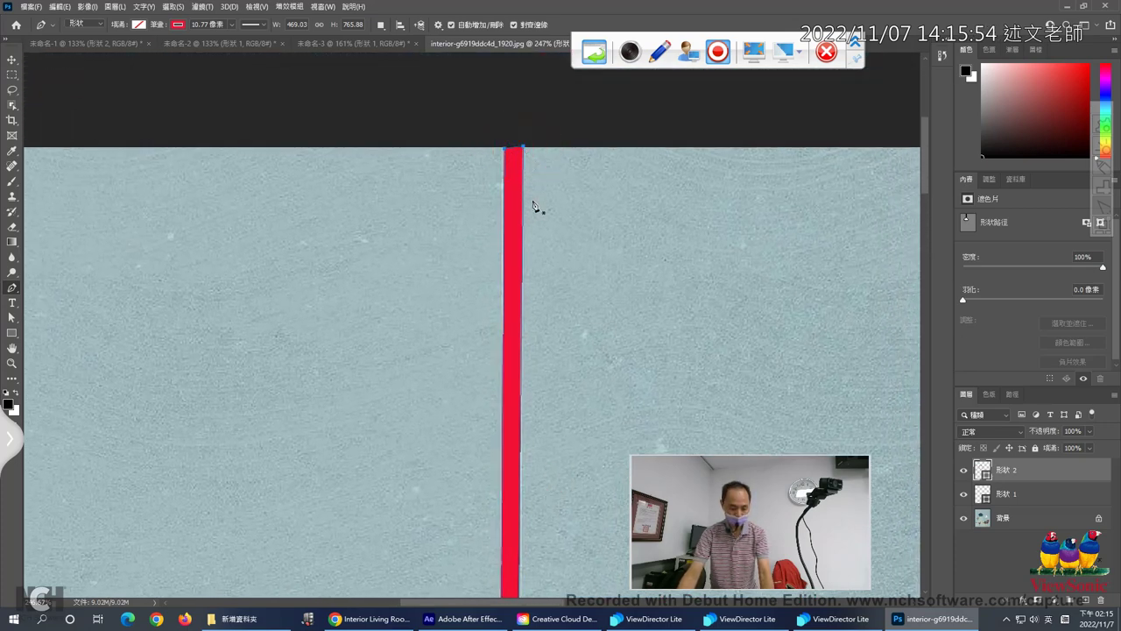
scroll(536, 210, "down", 2)
scroll(543, 236, "down", 2)
scroll(544, 247, "down", 1)
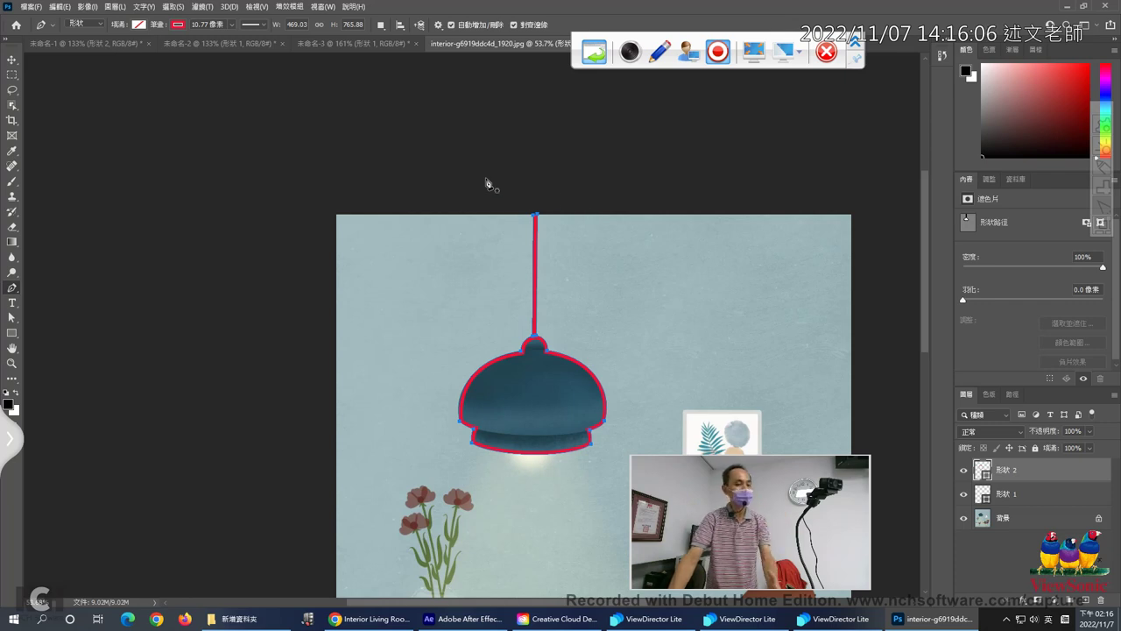
- Show the Paths panel and load the lamp outline path as a selection
left_click(1013, 394)
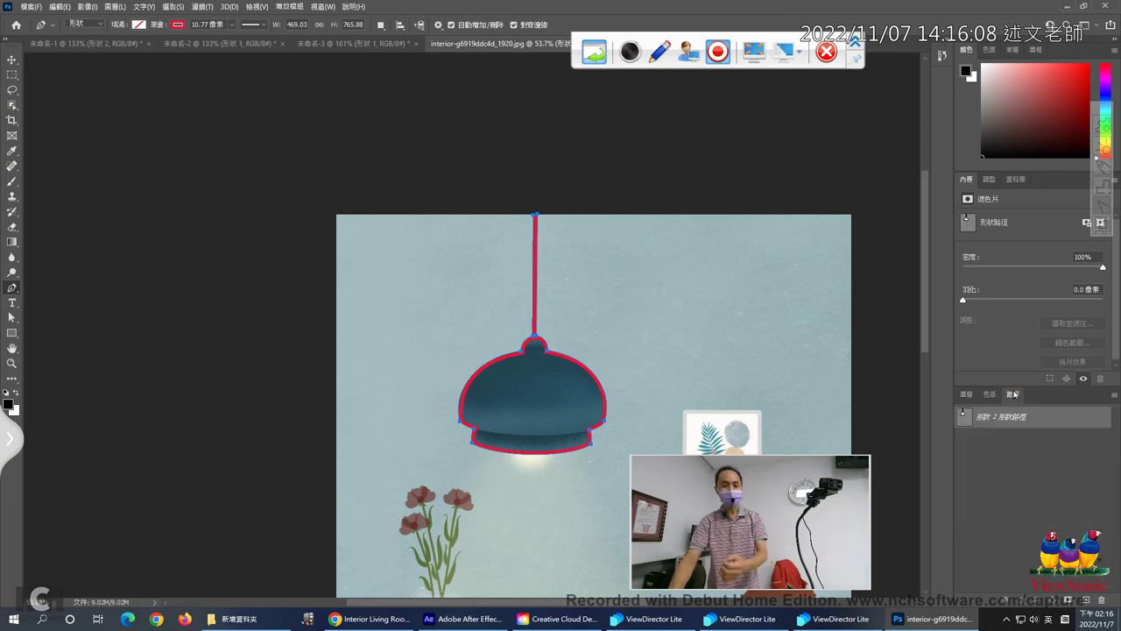
left_click(86, 24)
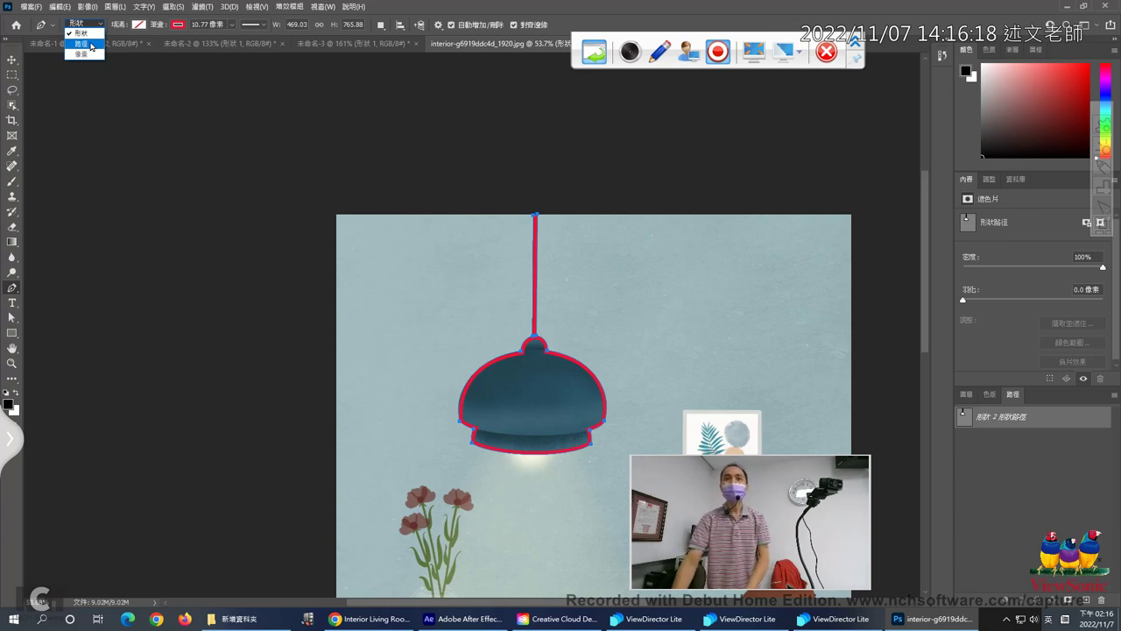
left_click(984, 416)
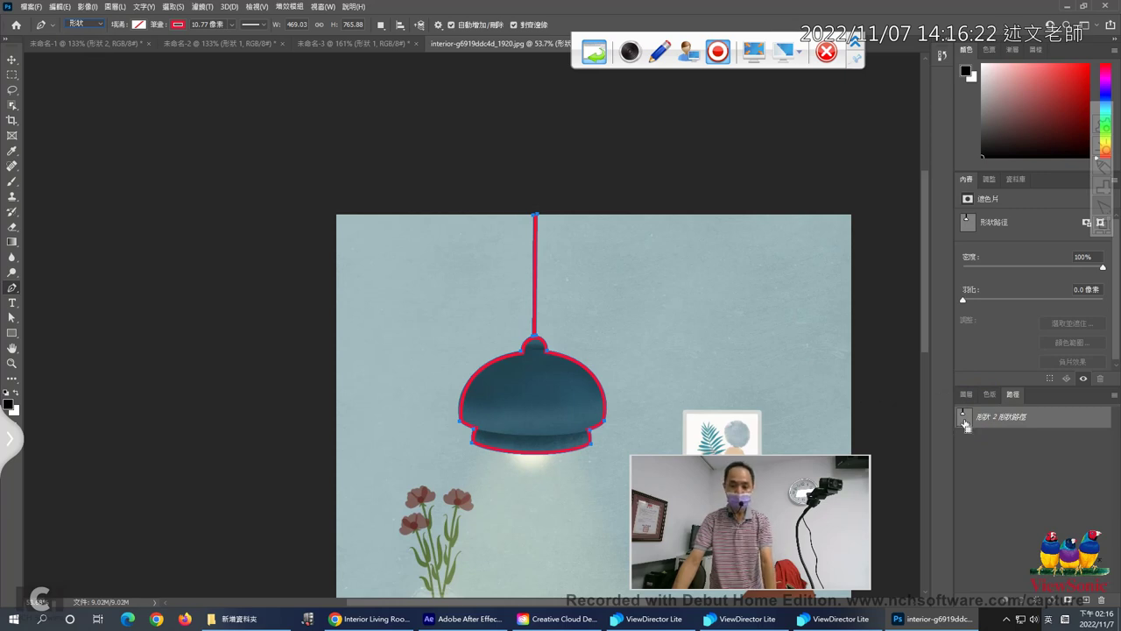
left_click(963, 417, "ctrl")
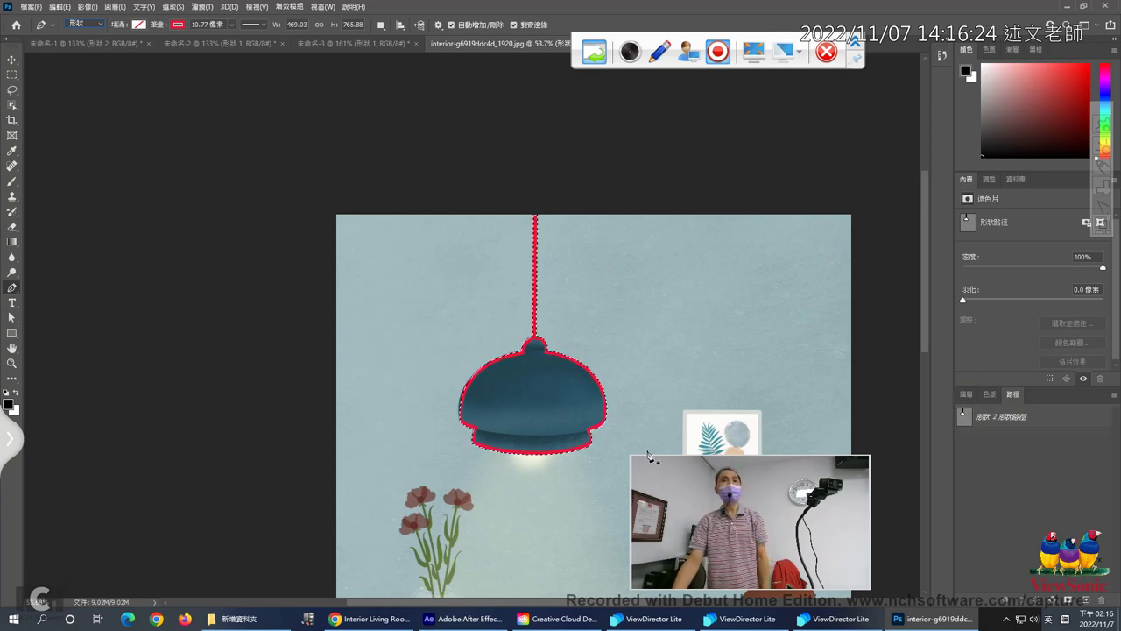
- Select the 形狀 2 shape path in the Paths panel, then switch to After Effects
left_click(966, 394)
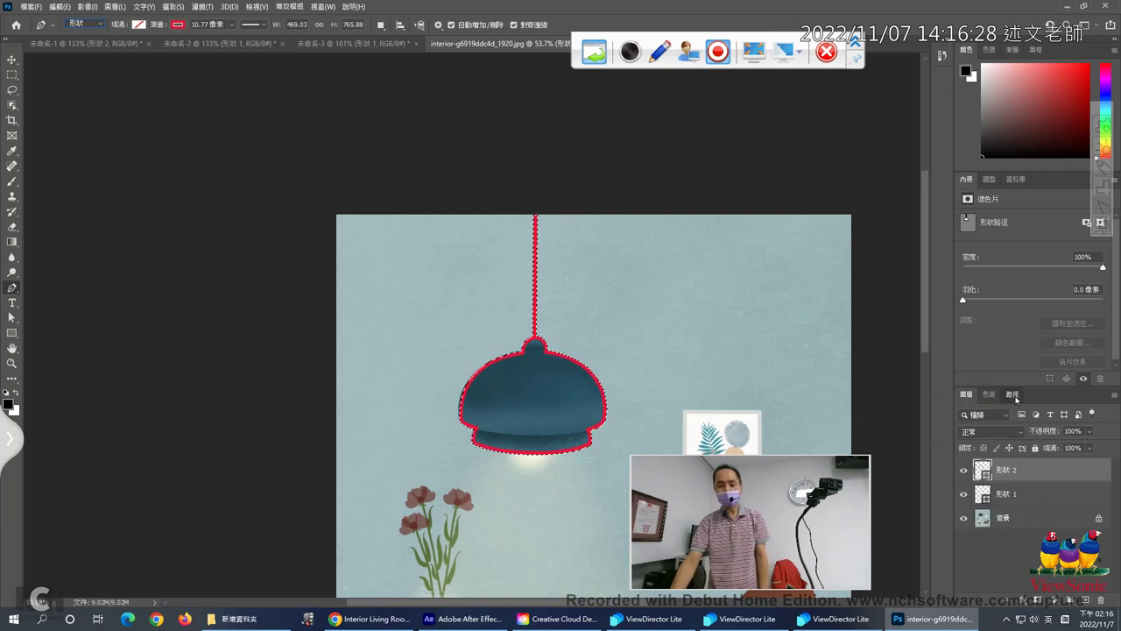
left_click(1012, 394)
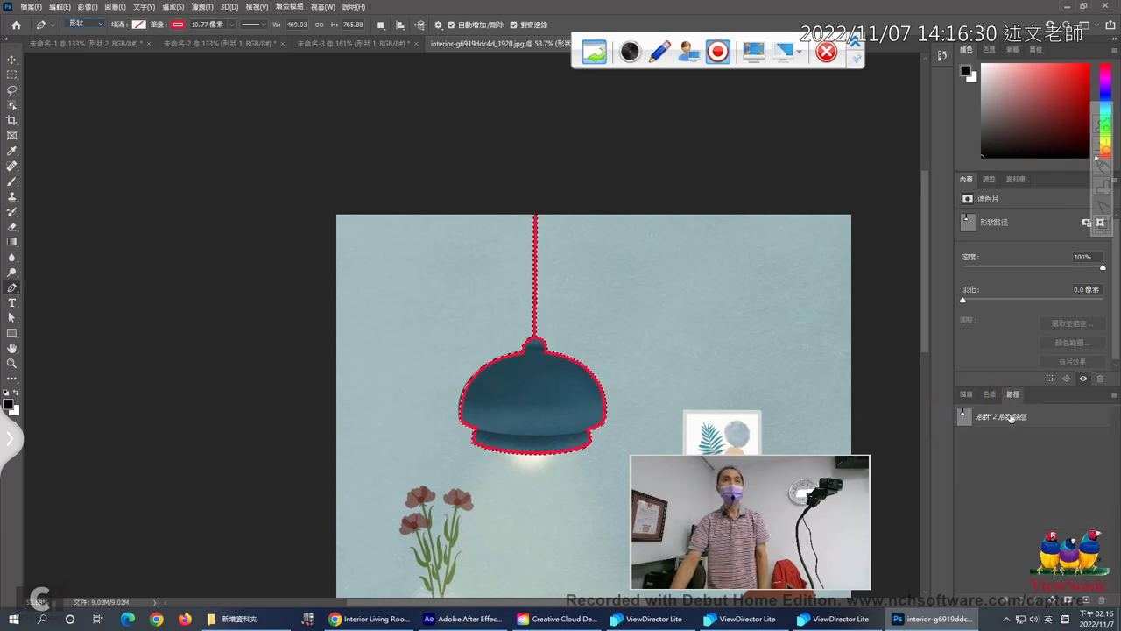
left_click(1011, 418)
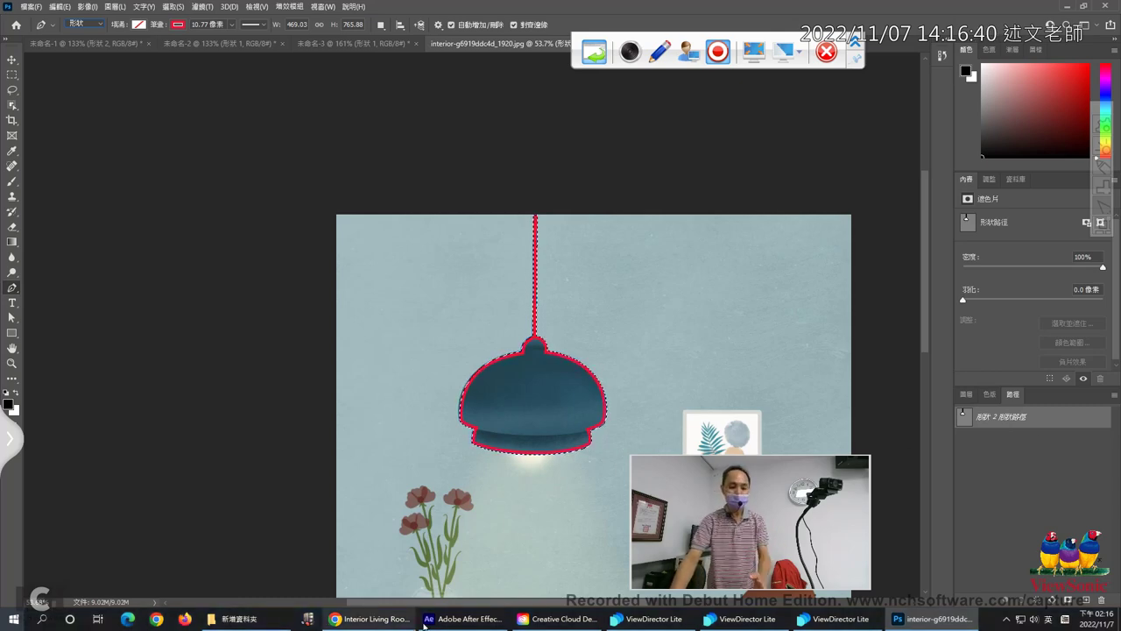
left_click(464, 618)
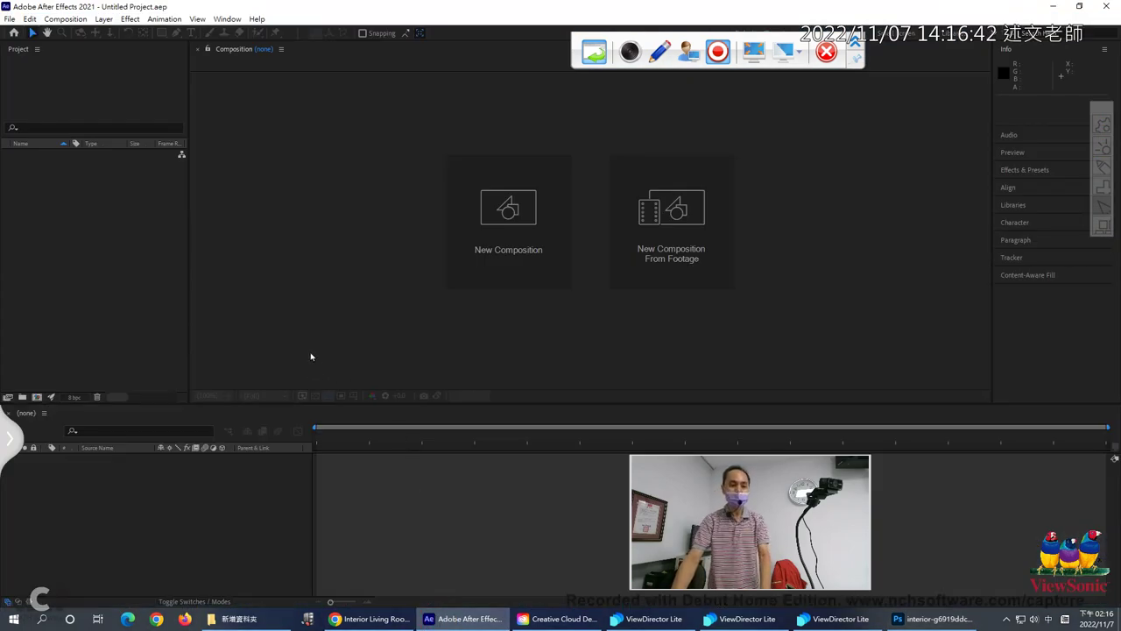
- Create Comp 1 with default settings and display the Pen tool's variants
left_click(65, 18)
left_click(70, 33)
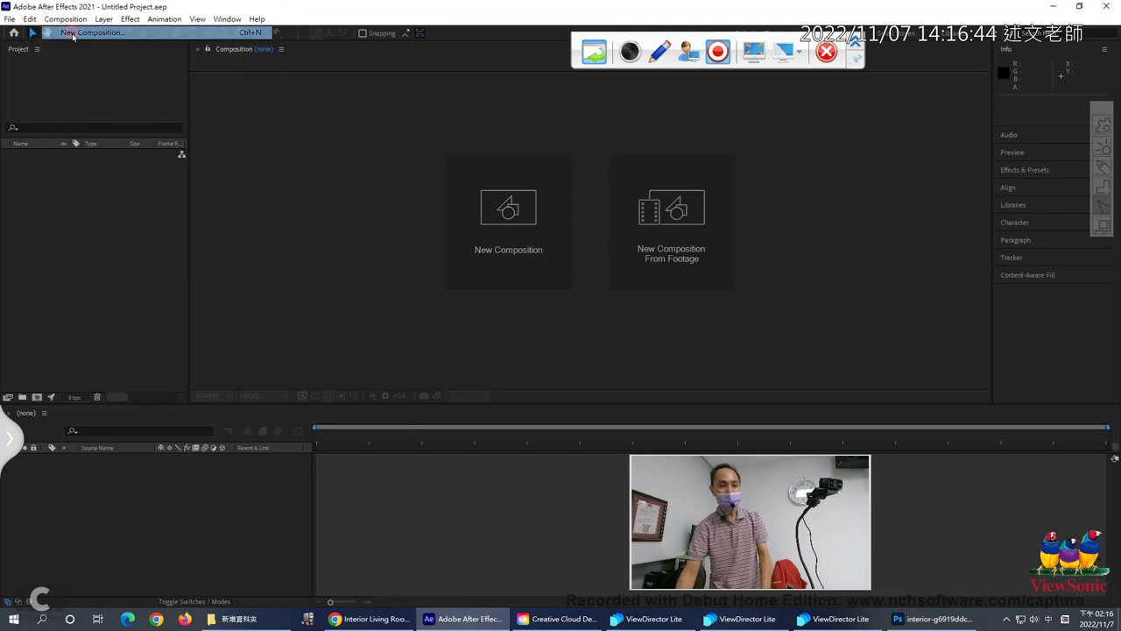
left_click(639, 445)
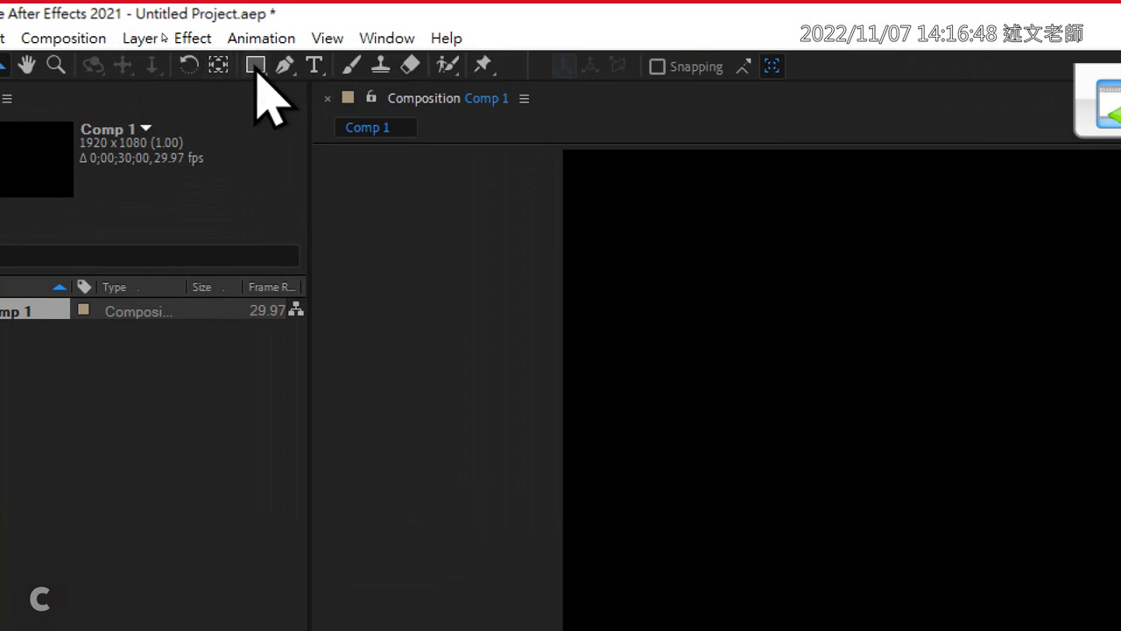
left_click(283, 67)
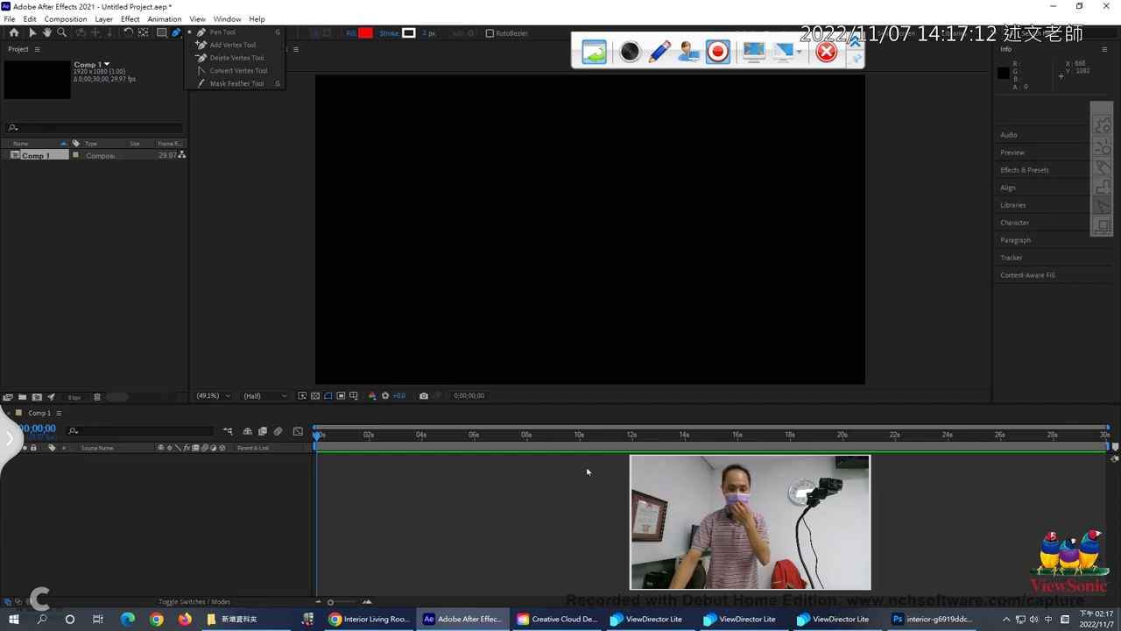
- Return to Photoshop's lamp image and show the Pen tool flyout listing its variants
left_click(909, 619)
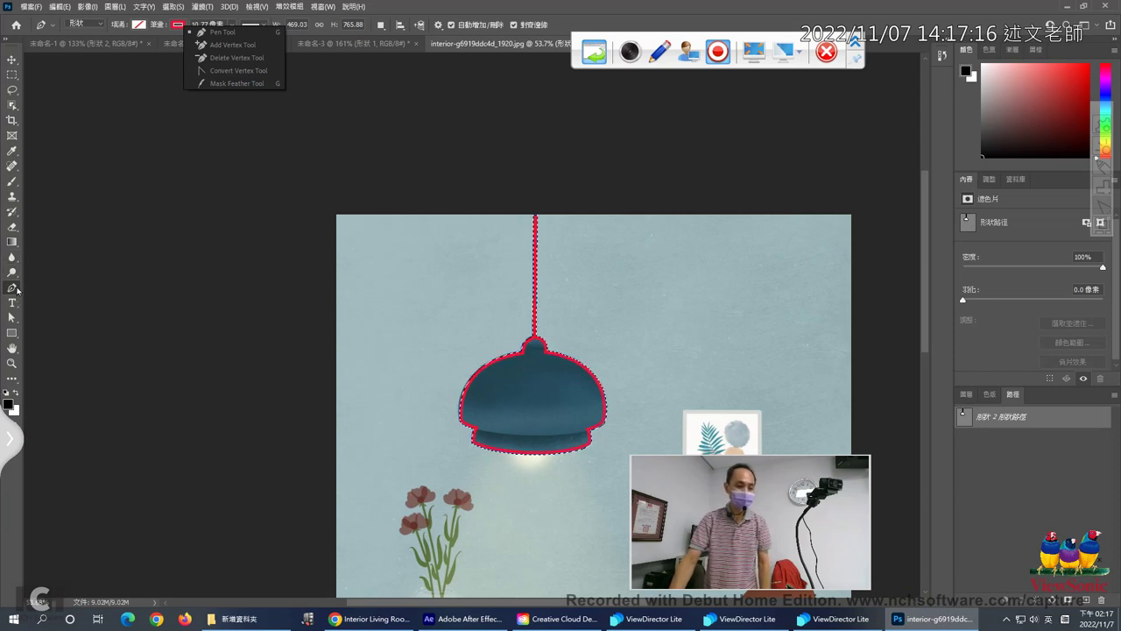
right_click(12, 288)
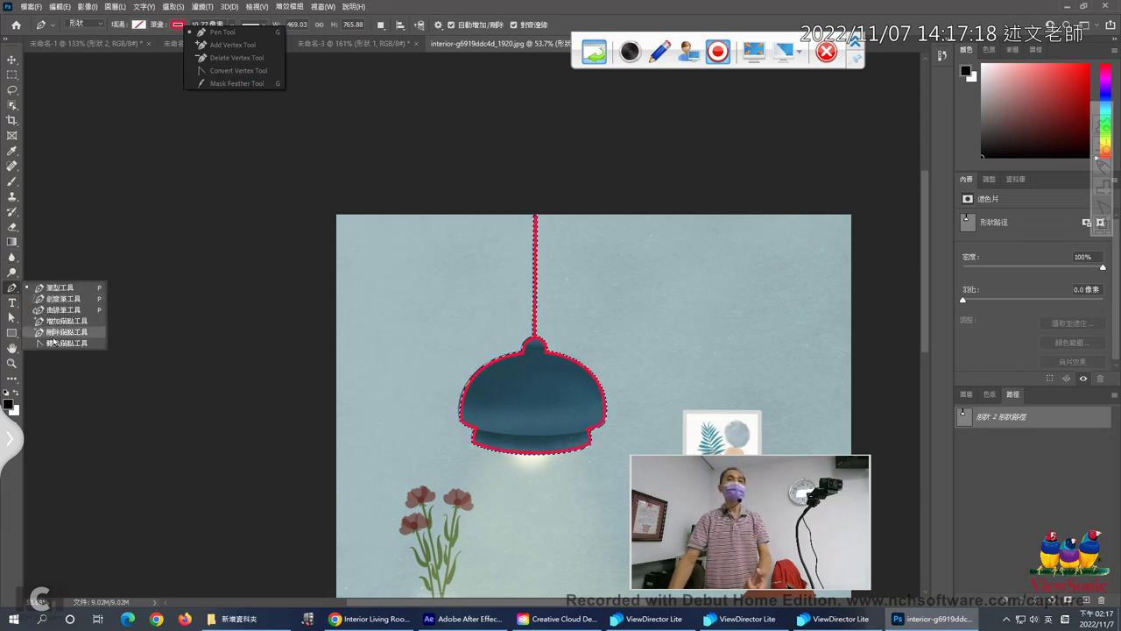